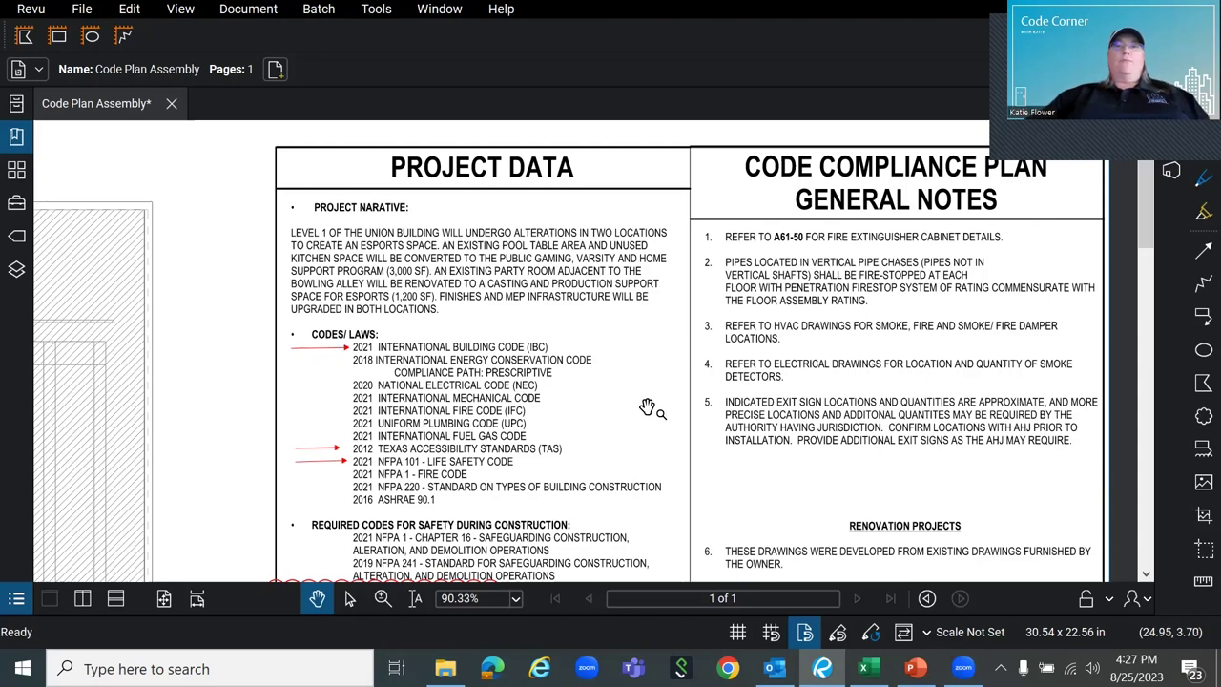
# Zoom the Codes/Laws list to 130% and pan down to the clouded Occupancy, Construction Type and Fire Resistance
pyautogui.moveTo(645, 412); pyautogui.dragTo(677, 387)
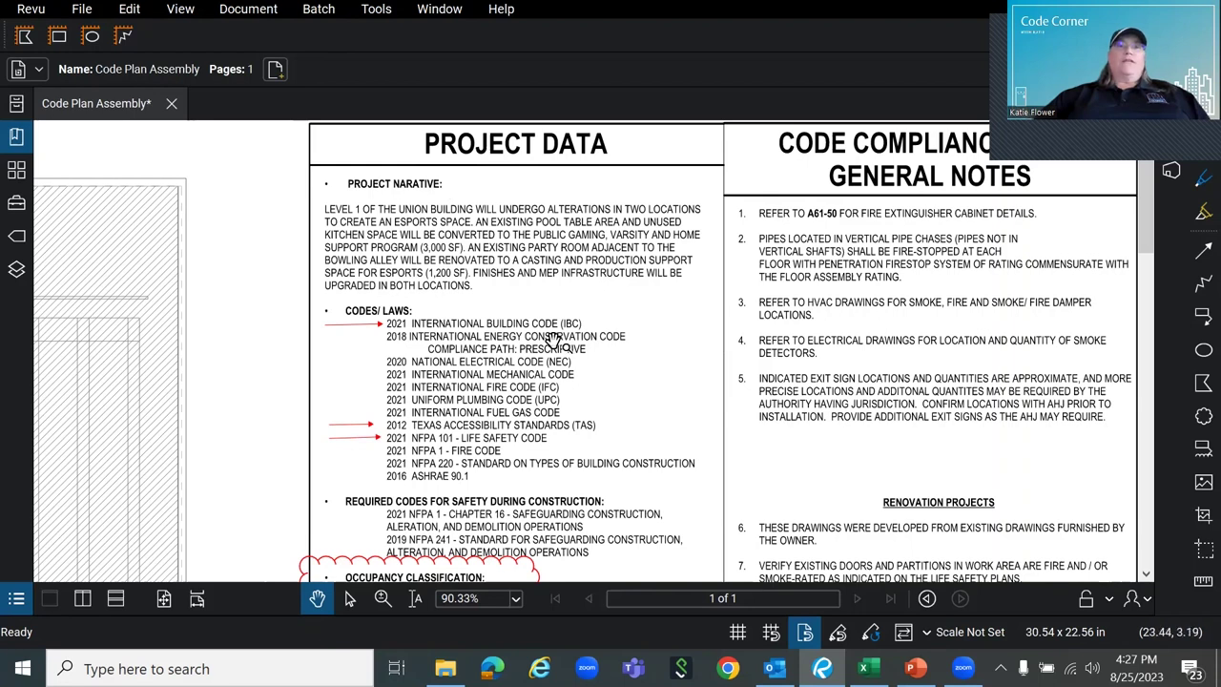
pyautogui.scroll(3, 496, 355)
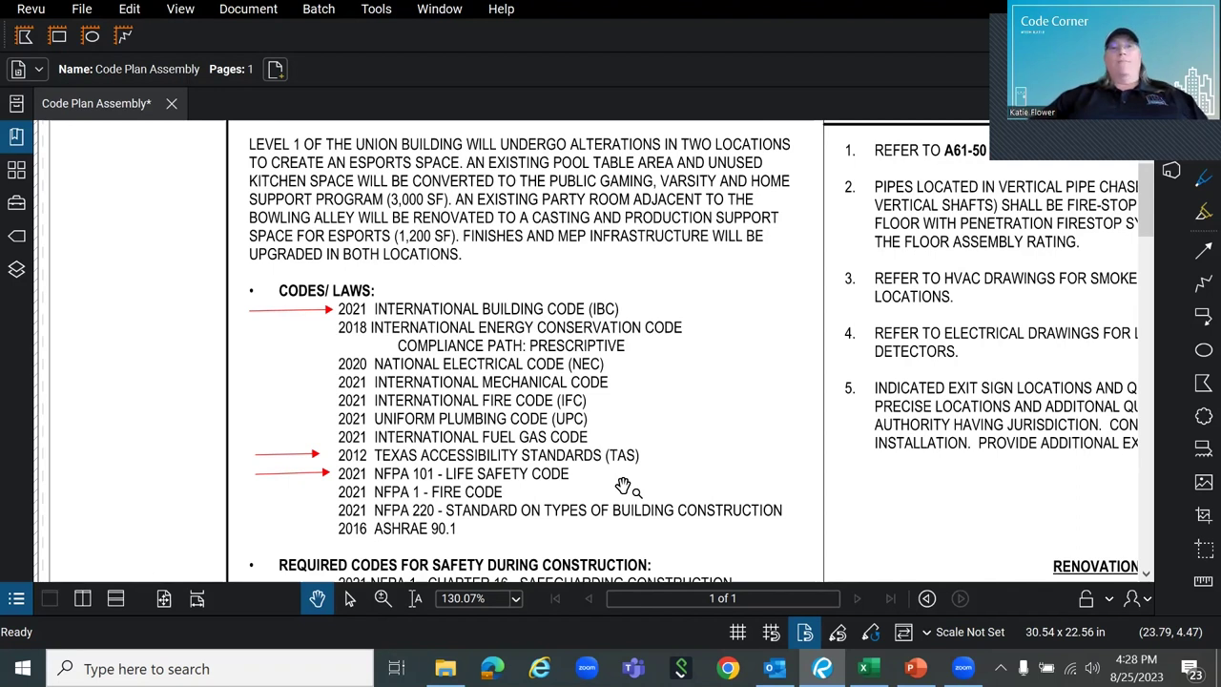
pyautogui.moveTo(697, 479); pyautogui.dragTo(762, 423)
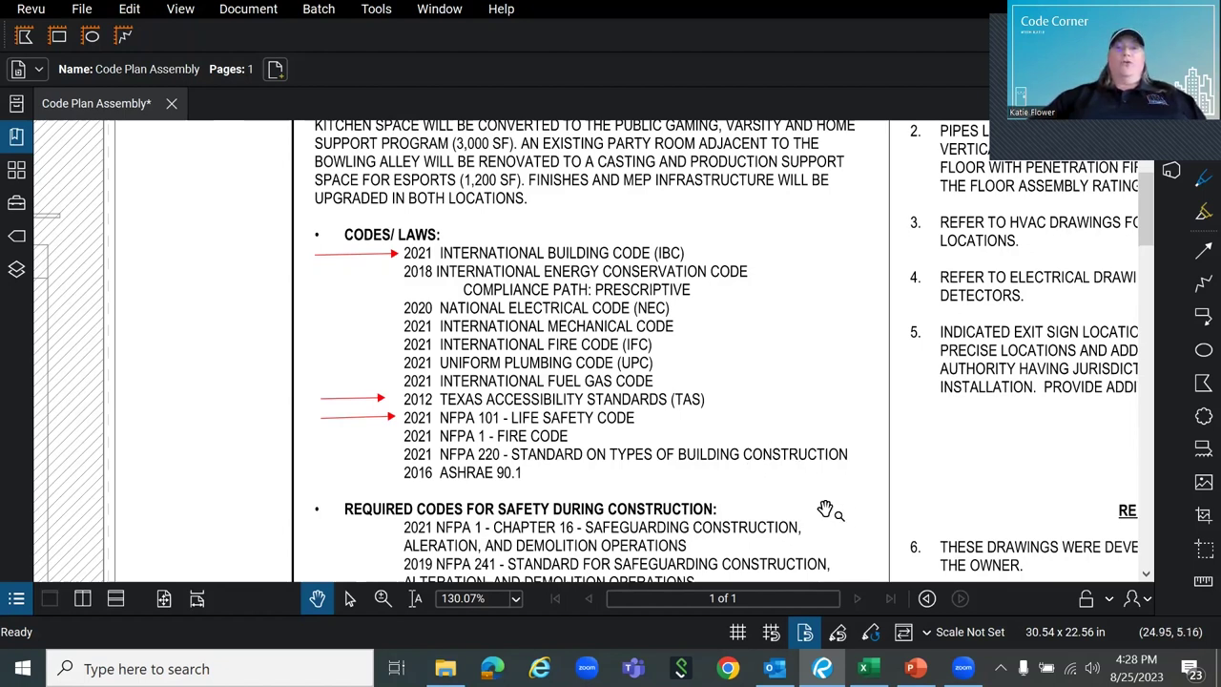
pyautogui.moveTo(828, 516); pyautogui.dragTo(614, 322)
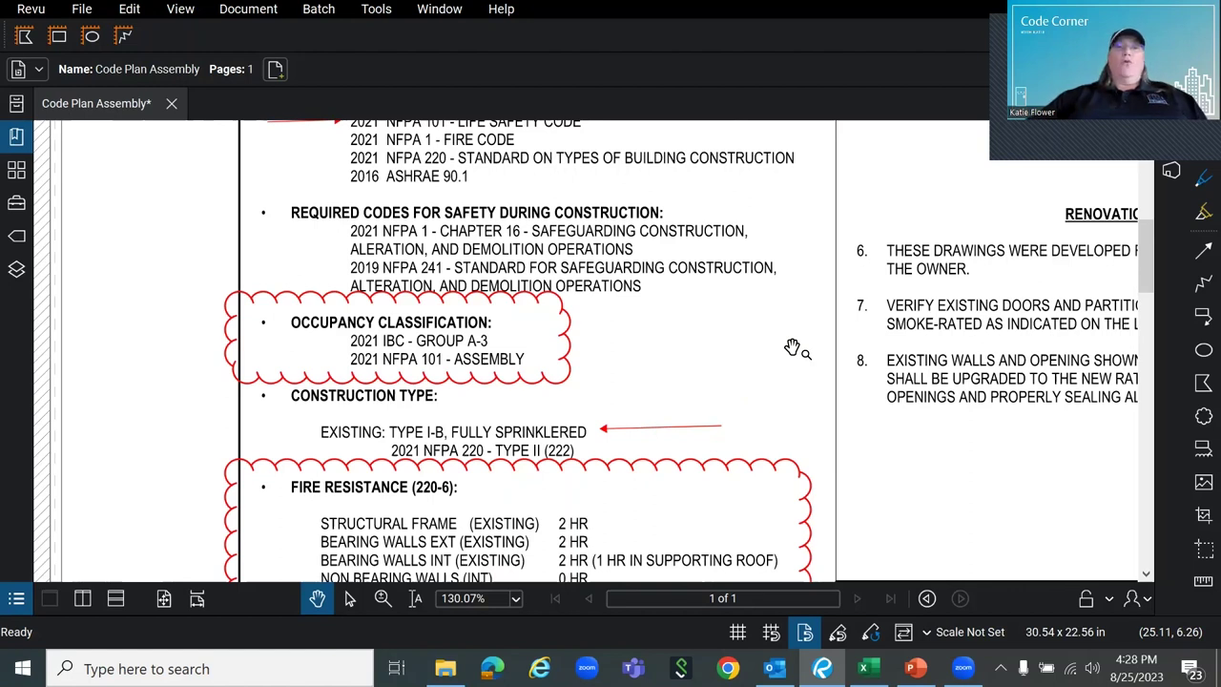
pyautogui.moveTo(801, 378); pyautogui.dragTo(826, 199)
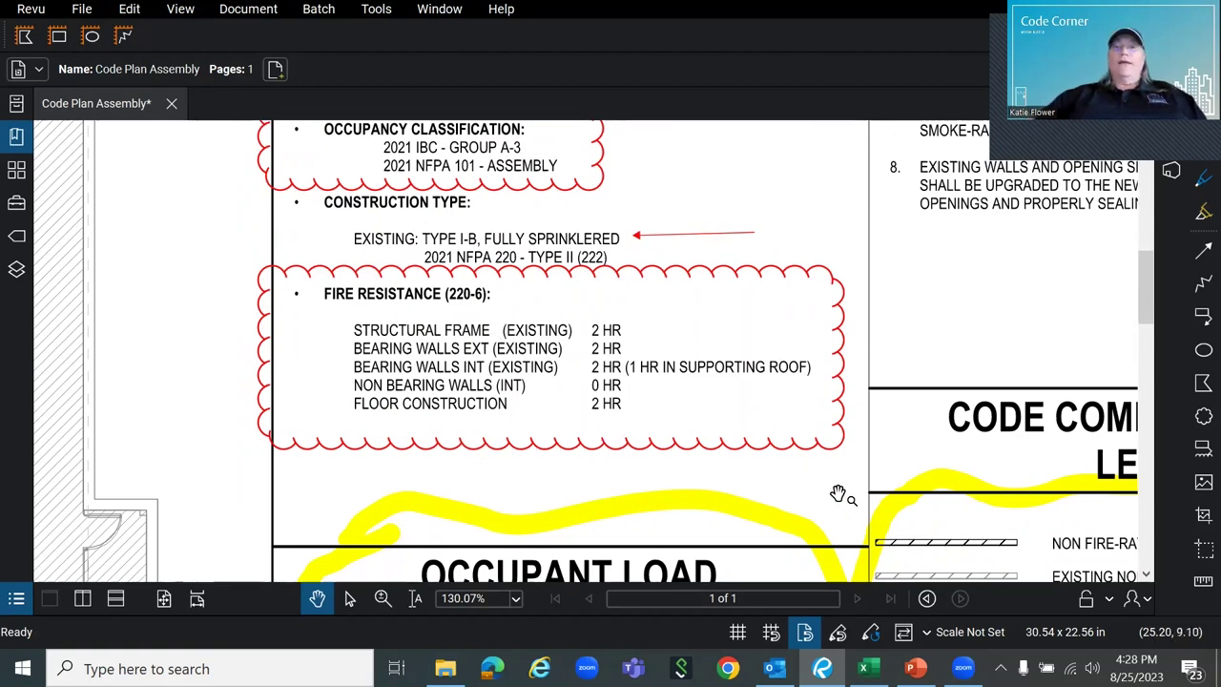
# Pan through the Code Compliance Plan Legend, including the full 2-hour fire barrier entry
pyautogui.moveTo(788, 498); pyautogui.dragTo(403, 327)
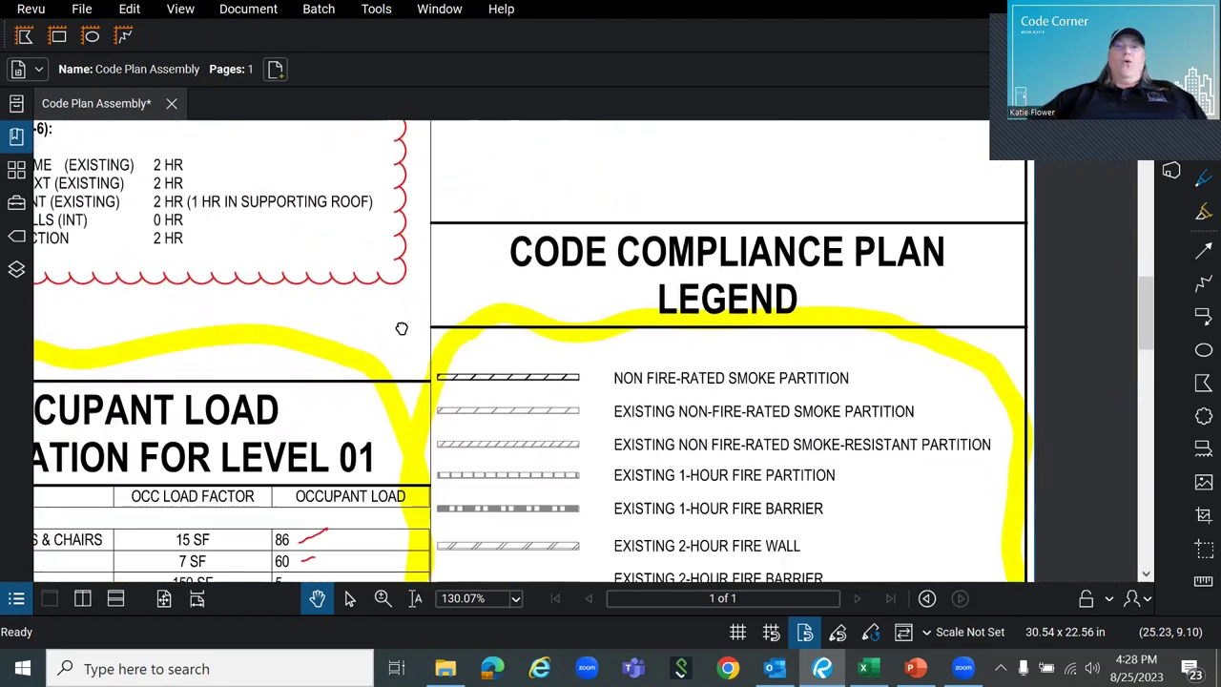
pyautogui.moveTo(864, 504); pyautogui.dragTo(865, 459)
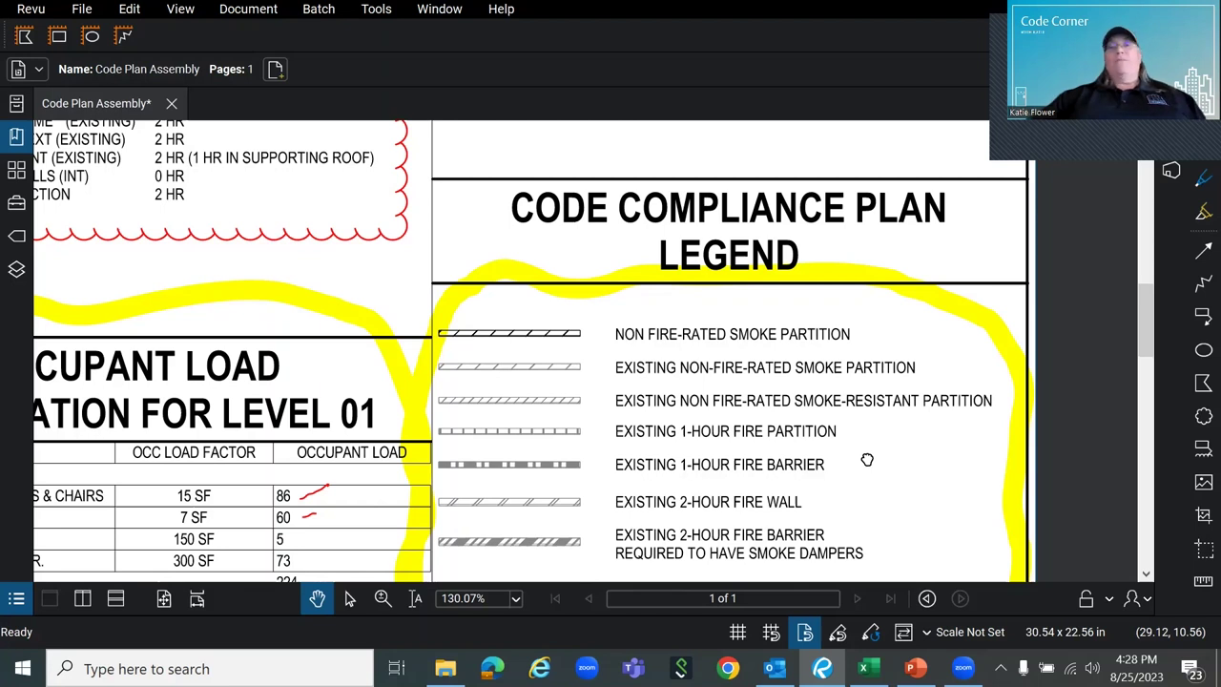
pyautogui.moveTo(866, 459)
pyautogui.mouseDown()
pyautogui.moveTo(869, 398)
pyautogui.moveTo(836, 354)
pyautogui.mouseUp()
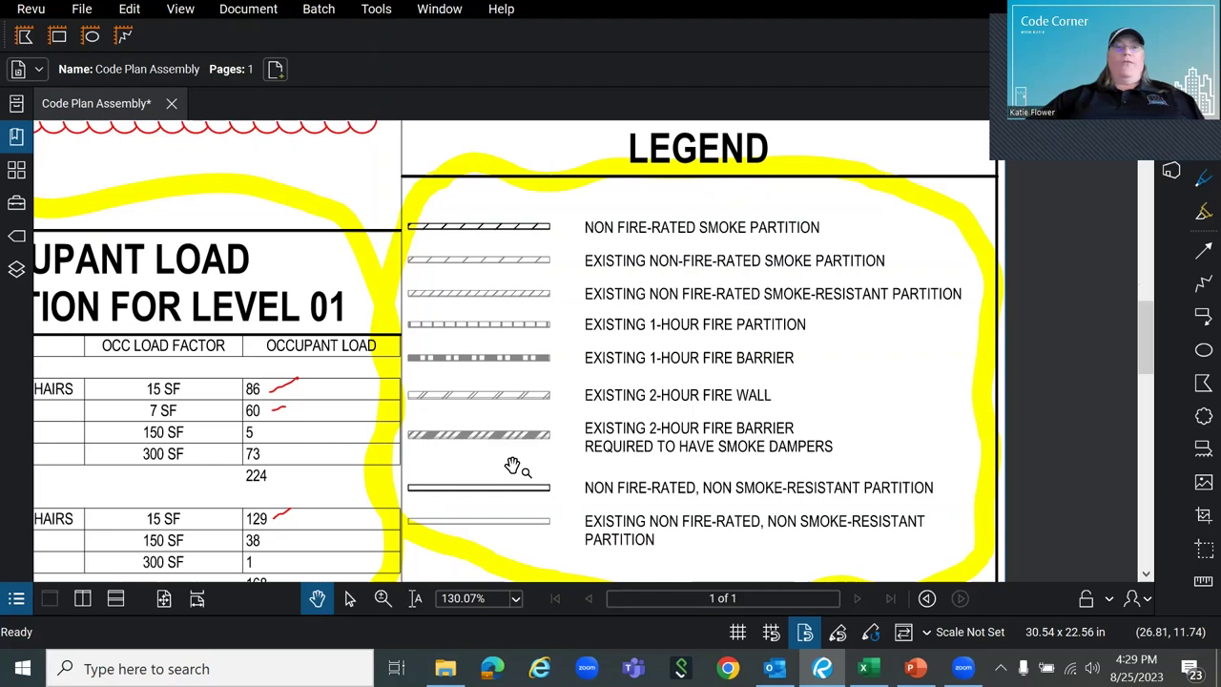
# Move down the Level 01 Occupant Load Calculation table to its totals and the Exit Number heading
pyautogui.moveTo(509, 469)
pyautogui.mouseDown()
pyautogui.moveTo(887, 421)
pyautogui.moveTo(994, 392)
pyautogui.mouseUp()
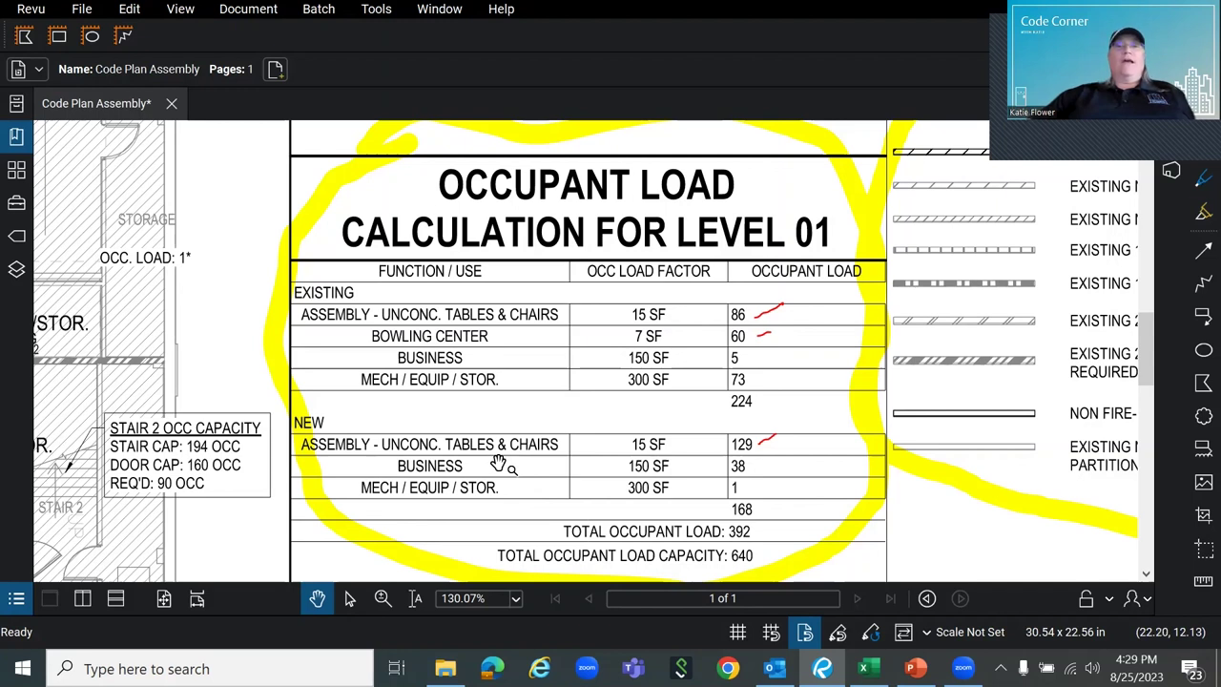
pyautogui.moveTo(547, 468); pyautogui.dragTo(567, 458)
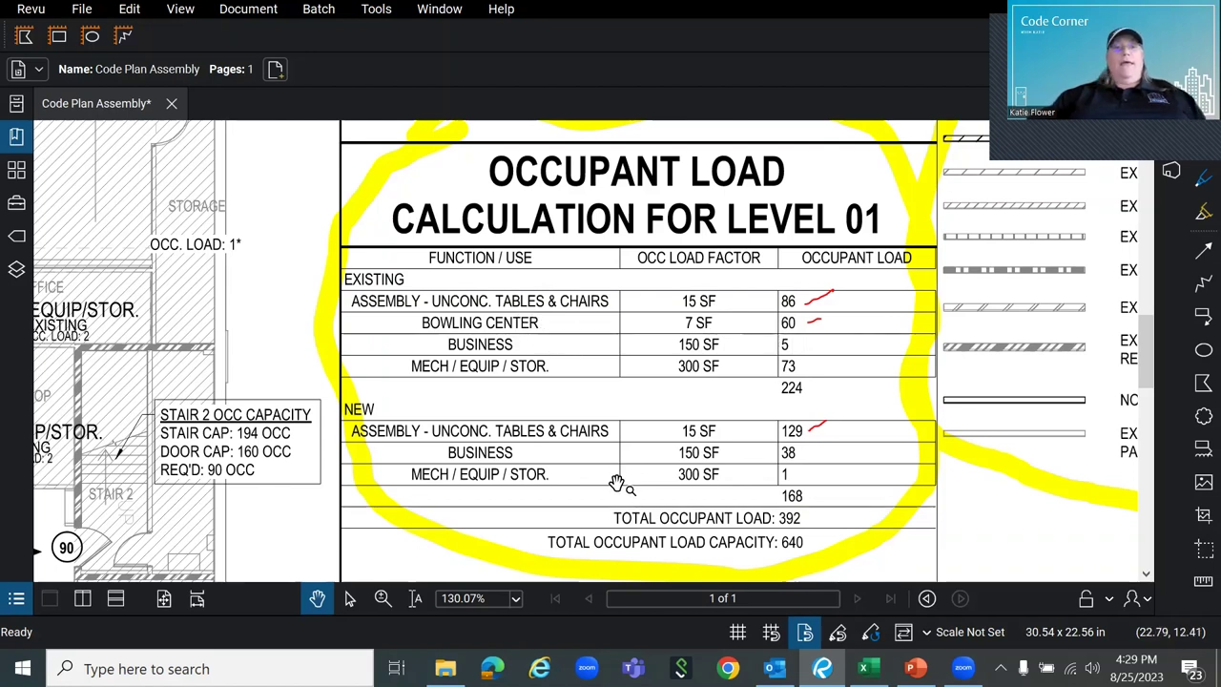
pyautogui.moveTo(621, 483)
pyautogui.mouseDown()
pyautogui.moveTo(638, 407)
pyautogui.moveTo(618, 377)
pyautogui.mouseUp()
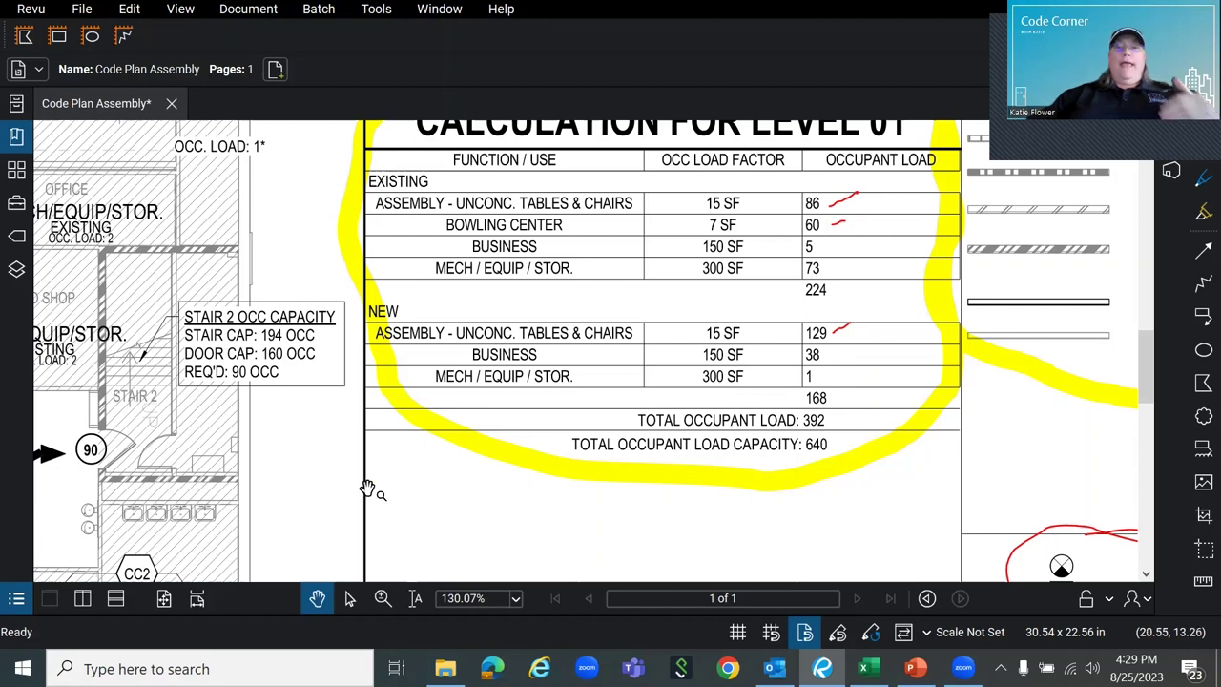
pyautogui.moveTo(428, 518)
pyautogui.mouseDown()
pyautogui.moveTo(422, 414)
pyautogui.moveTo(319, 359)
pyautogui.mouseUp()
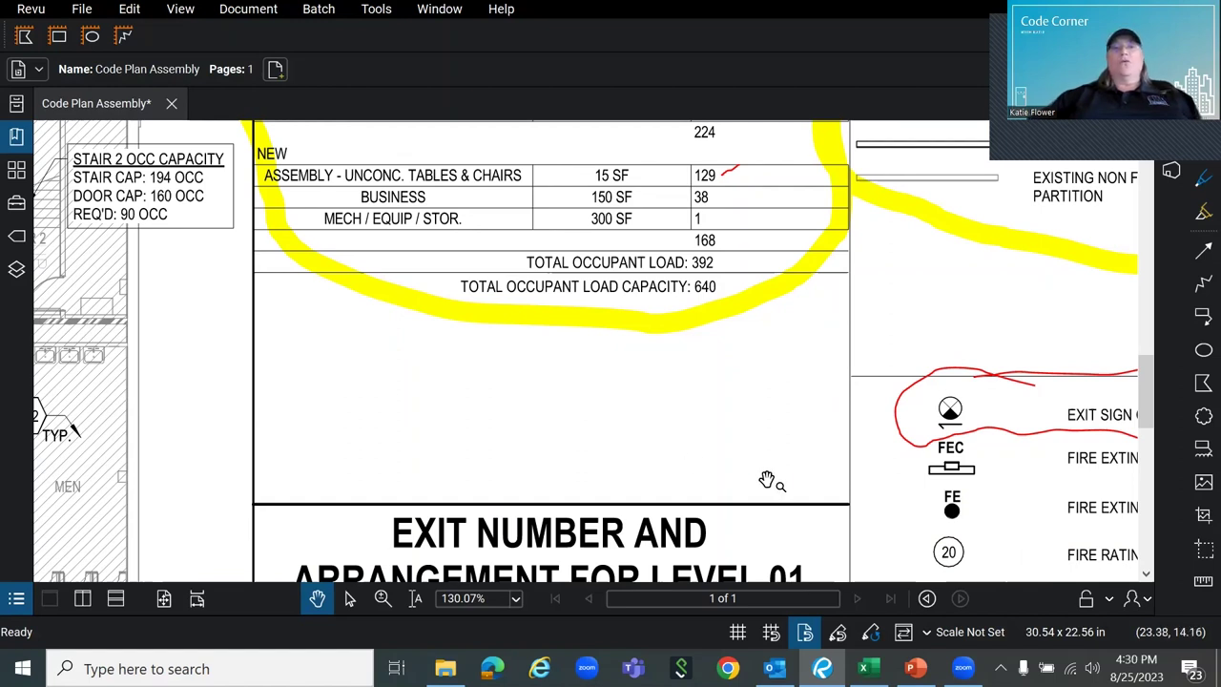
# Review the exit sign and travel path legend entries and Exit Number notes, then zoom out to 90.33% onto the floor plan
pyautogui.moveTo(811, 433)
pyautogui.mouseDown()
pyautogui.moveTo(656, 420)
pyautogui.moveTo(438, 327)
pyautogui.mouseUp()
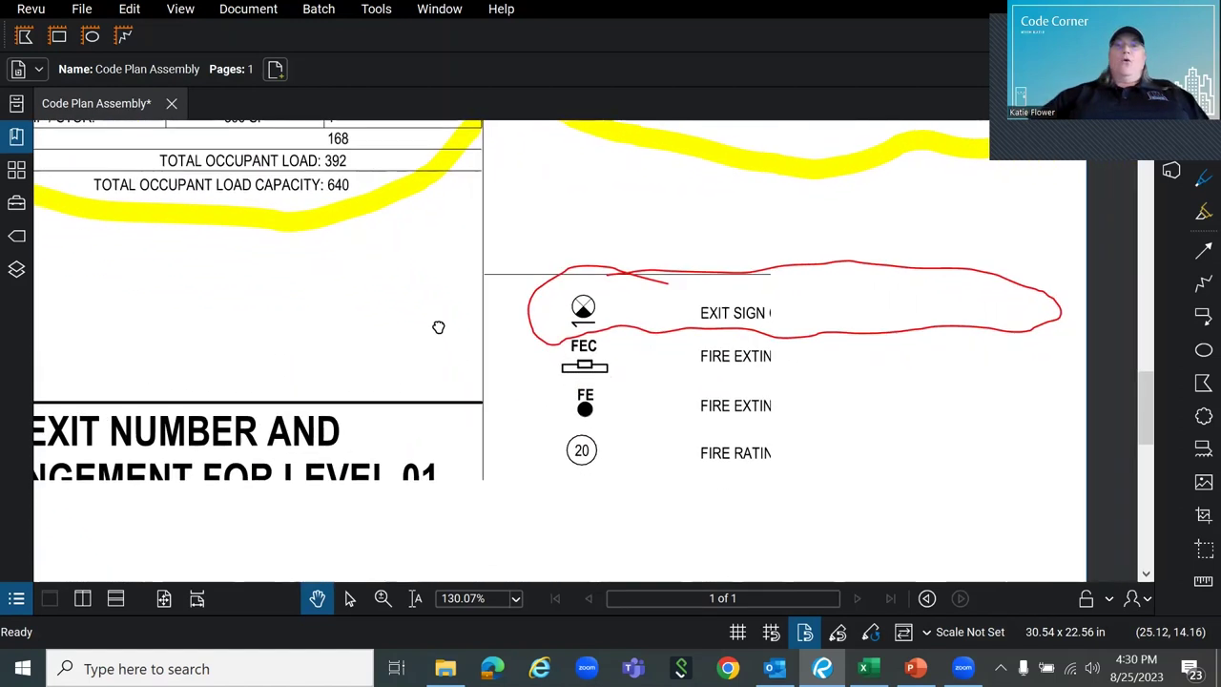
pyautogui.moveTo(971, 453); pyautogui.dragTo(900, 442)
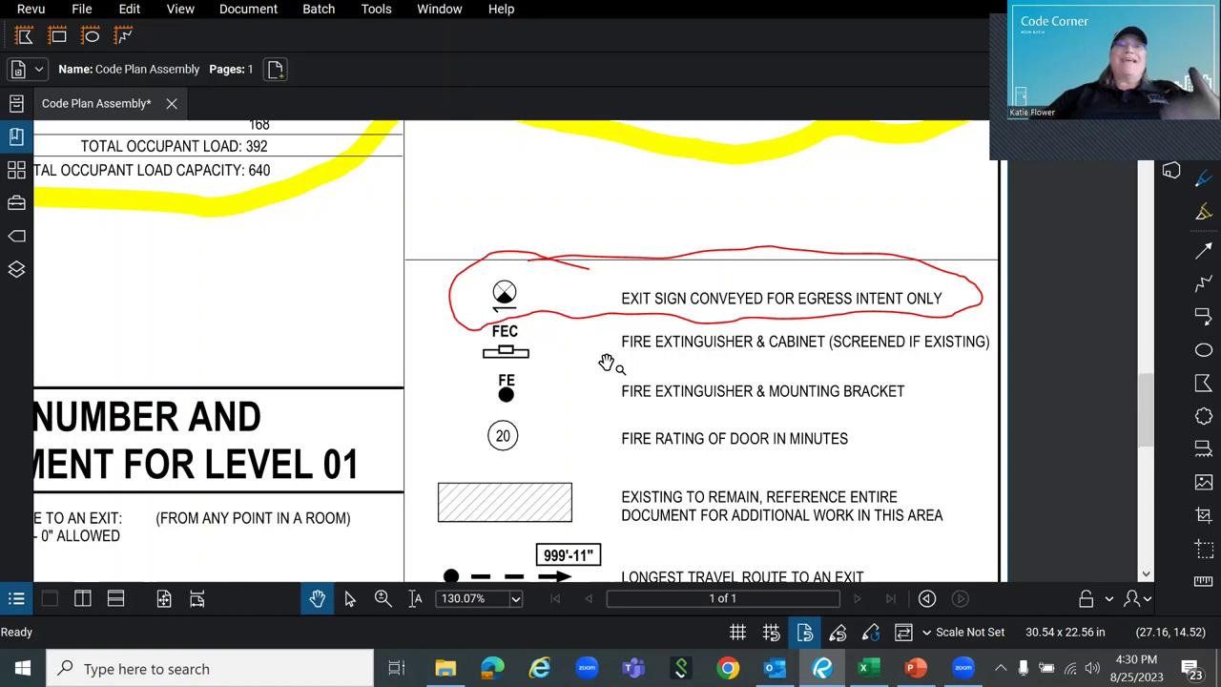
pyautogui.scroll(-3, 749, 452)
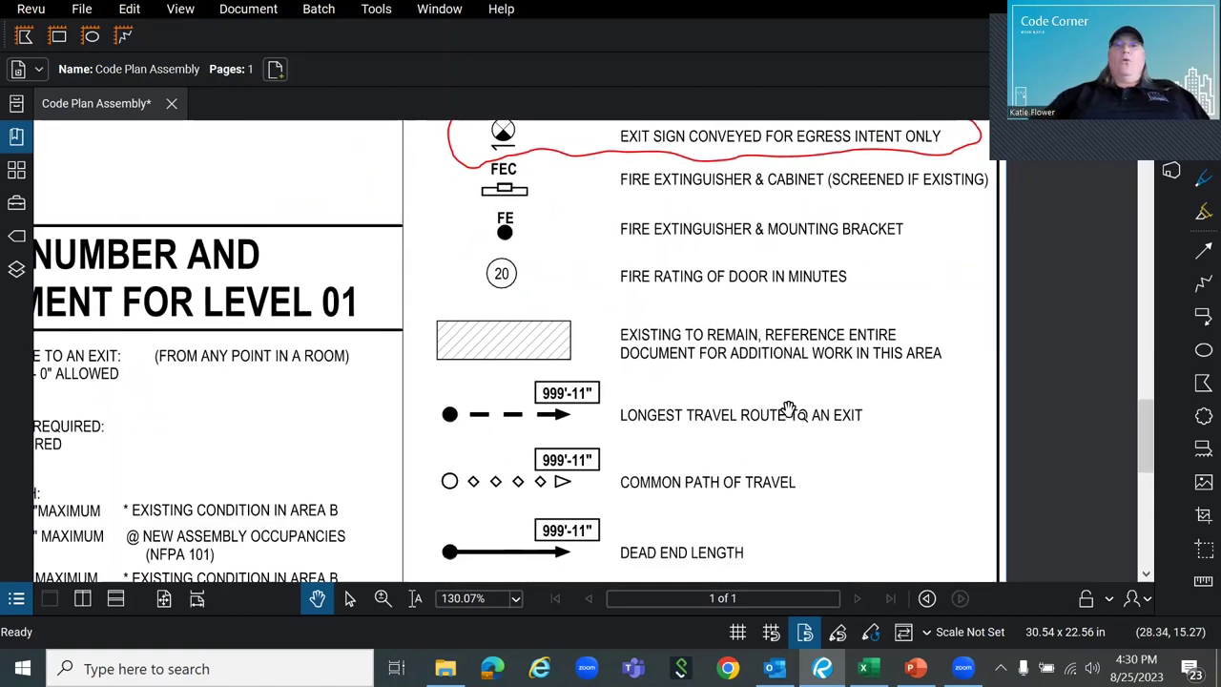
pyautogui.moveTo(826, 473); pyautogui.dragTo(843, 364)
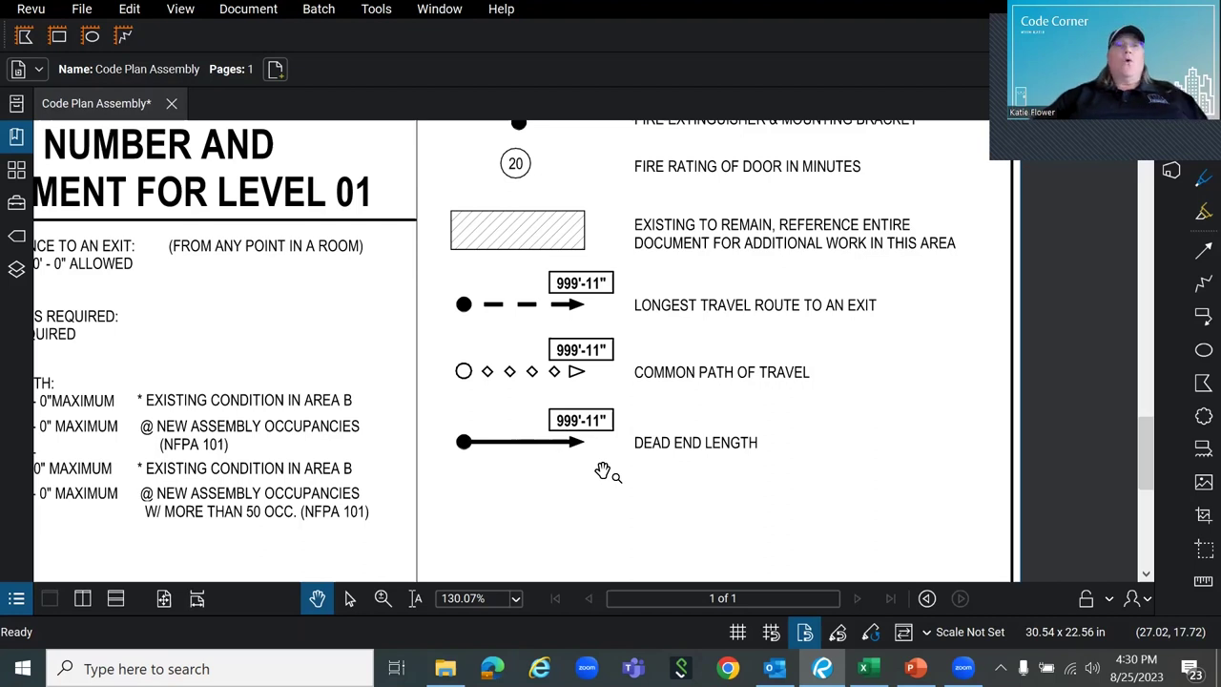
pyautogui.moveTo(378, 290); pyautogui.dragTo(576, 335)
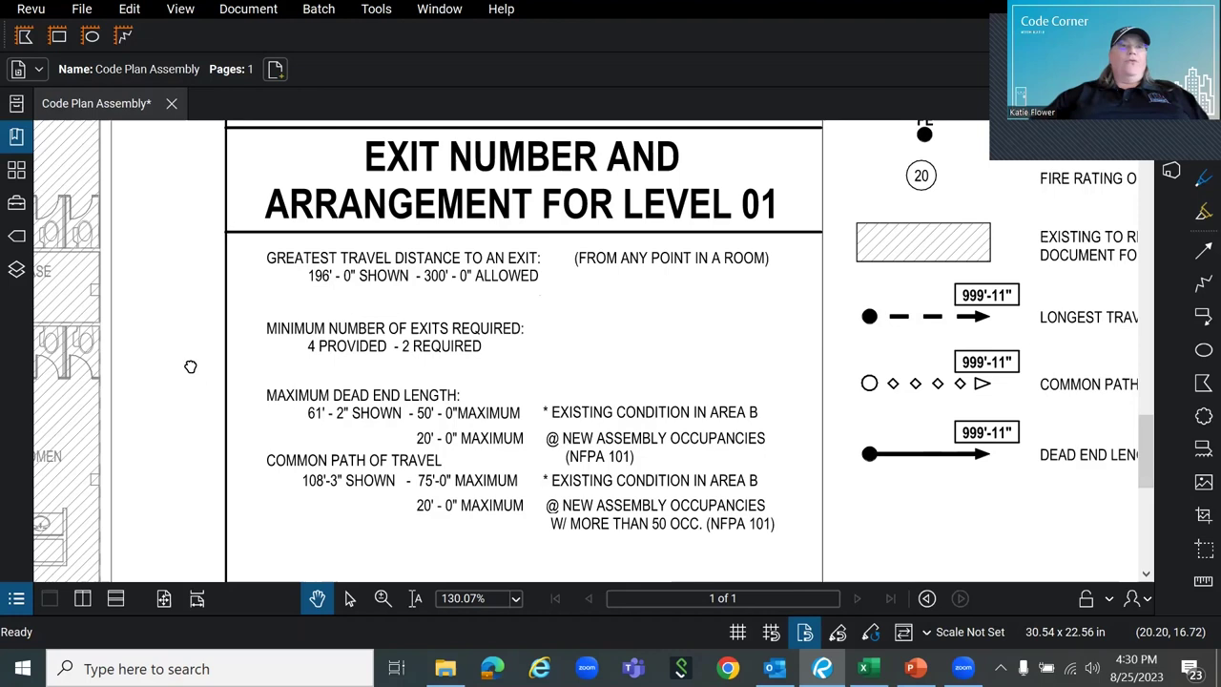
pyautogui.moveTo(190, 366); pyautogui.dragTo(864, 401)
# Pan across the egress paths with total travel distances to the pool-table assembly room
pyautogui.scroll(-3, 687, 384)
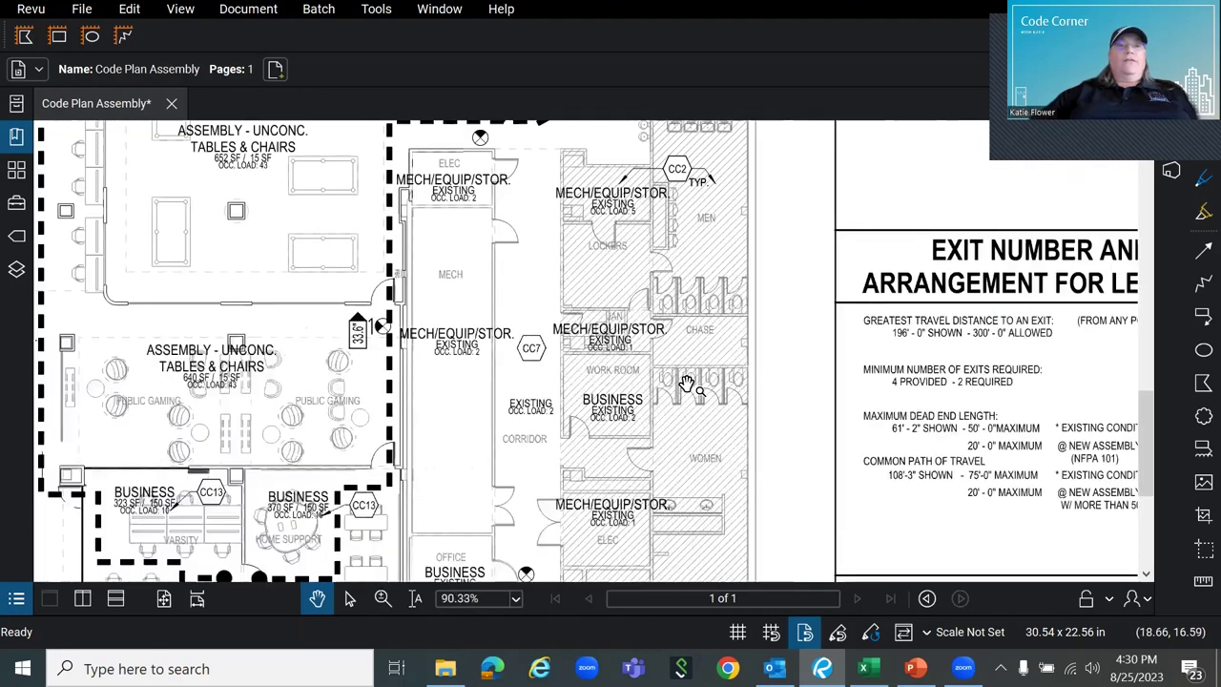
pyautogui.moveTo(278, 216)
pyautogui.mouseDown()
pyautogui.moveTo(458, 405)
pyautogui.moveTo(465, 456)
pyautogui.mouseUp()
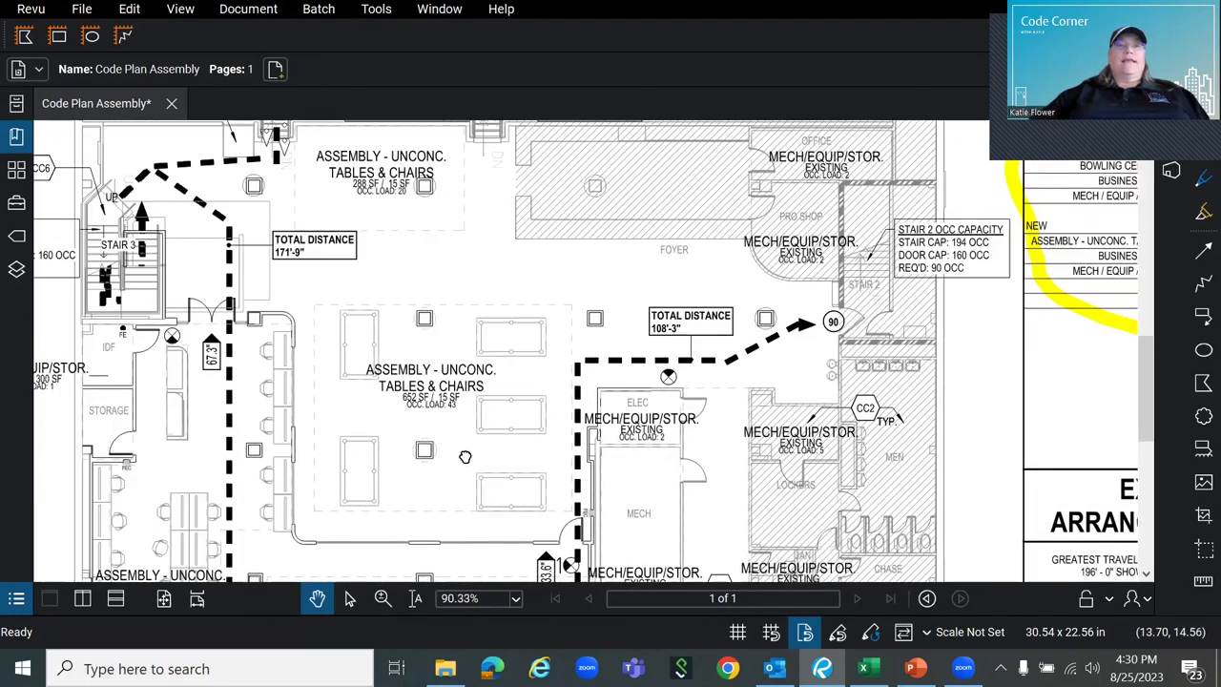
pyautogui.scroll(3, 429, 379)
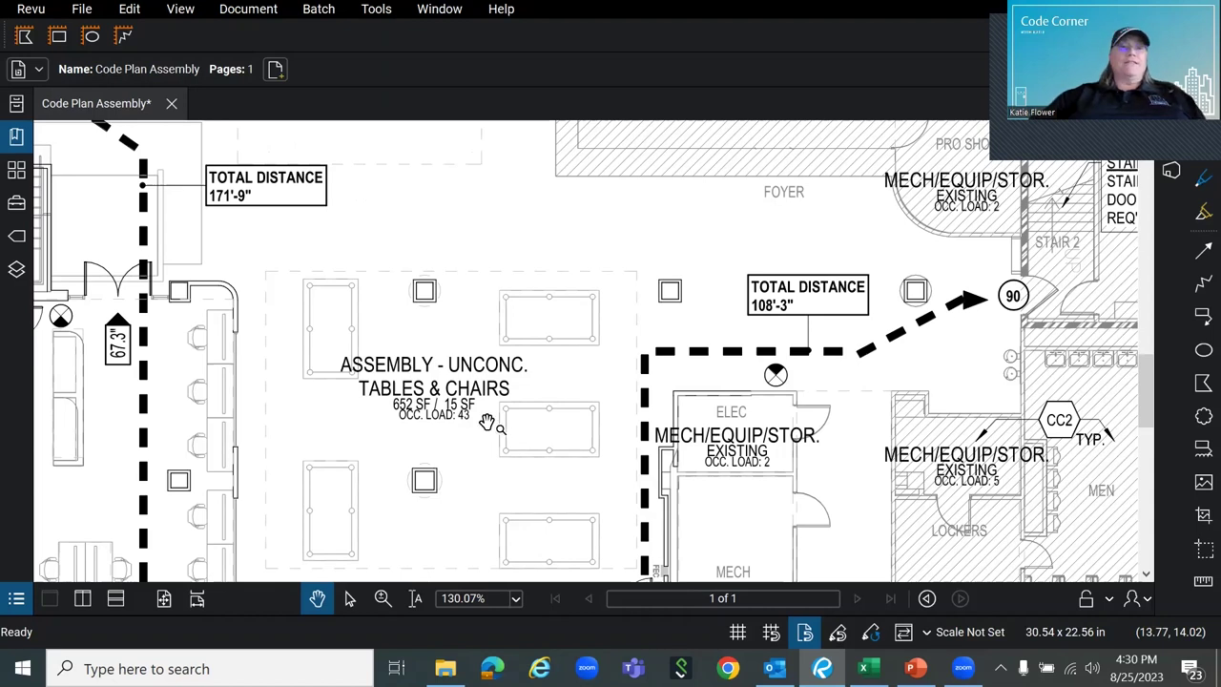
pyautogui.moveTo(462, 464); pyautogui.dragTo(504, 370)
pyautogui.scroll(1, 496, 346)
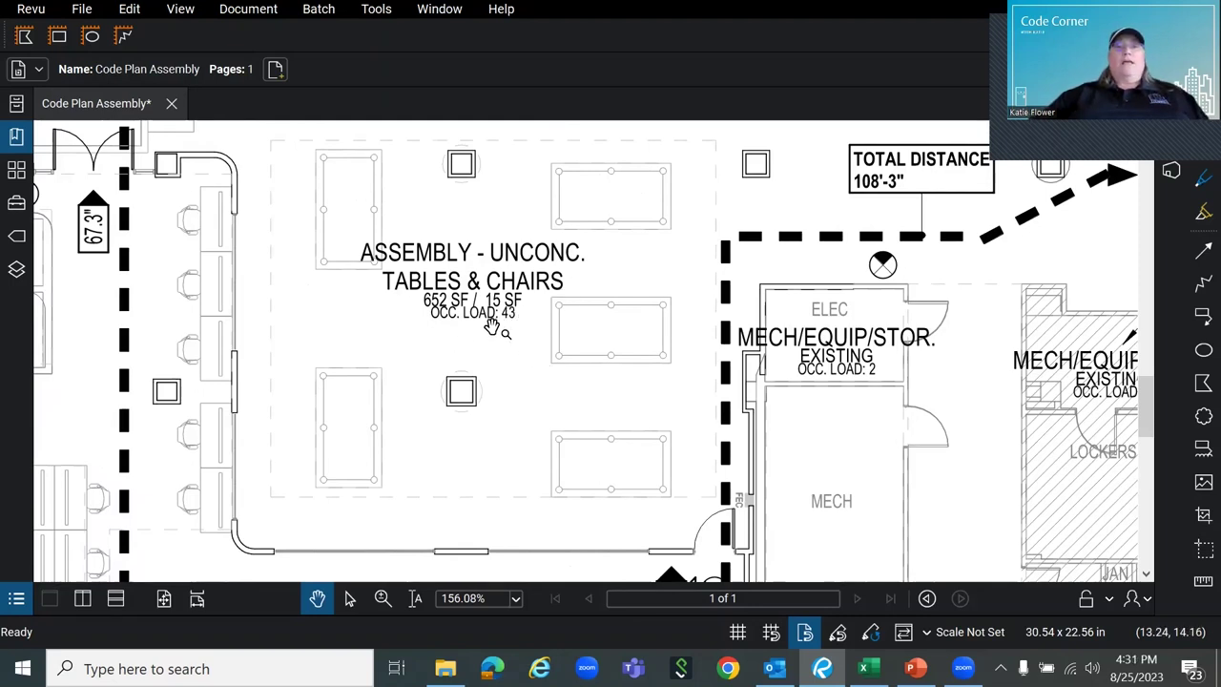
# Inspect the lower gaming assembly room and the Stair 3, Stair 2 and Bowling Center capacity notes
pyautogui.scroll(-3, 491, 327)
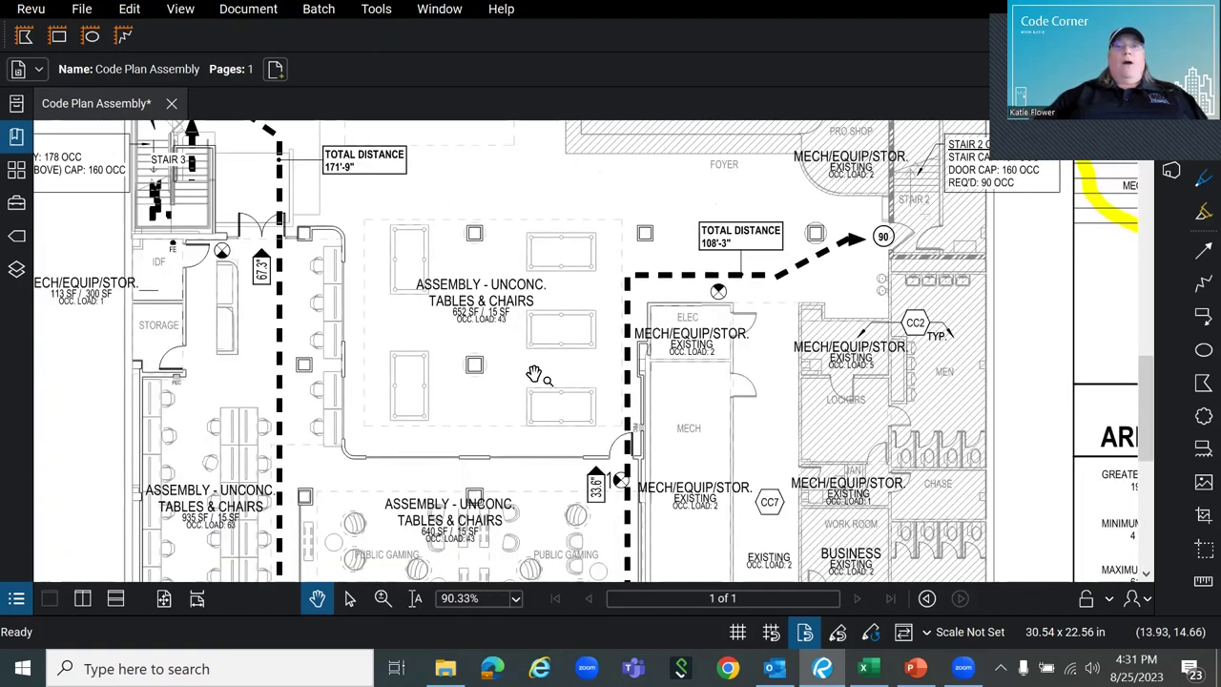
pyautogui.moveTo(517, 384)
pyautogui.mouseDown()
pyautogui.moveTo(643, 322)
pyautogui.moveTo(656, 329)
pyautogui.mouseUp()
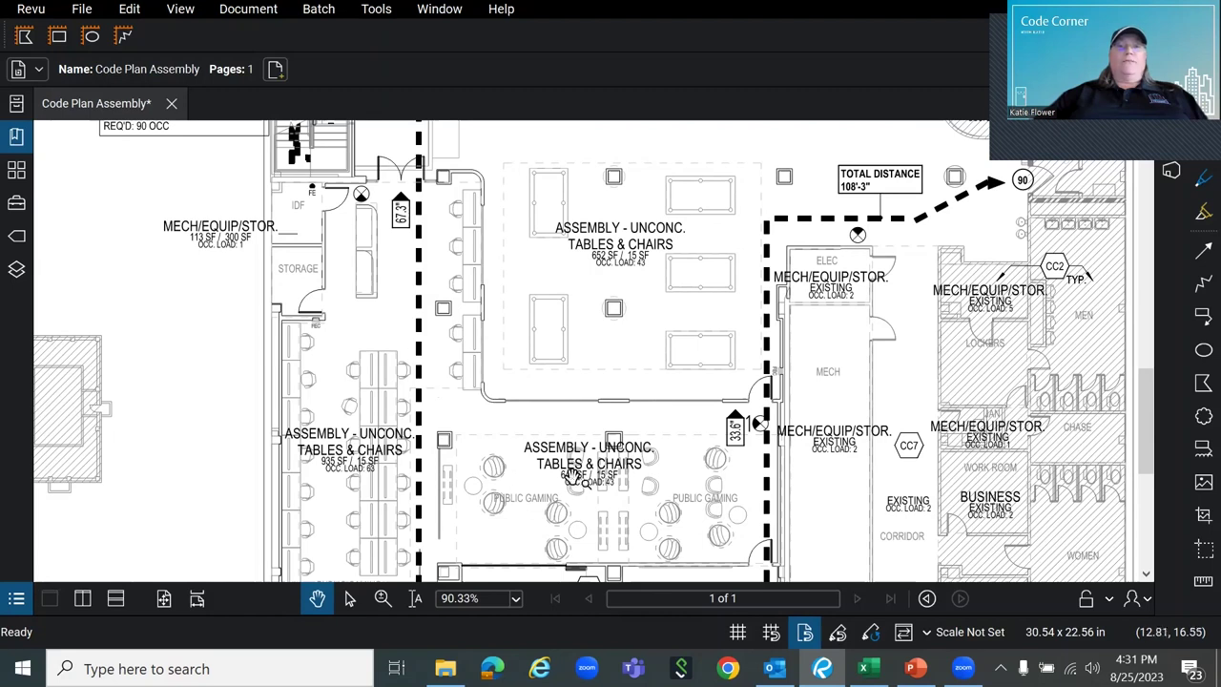
pyautogui.moveTo(681, 299)
pyautogui.mouseDown()
pyautogui.moveTo(659, 371)
pyautogui.moveTo(603, 420)
pyautogui.moveTo(607, 446)
pyautogui.mouseUp()
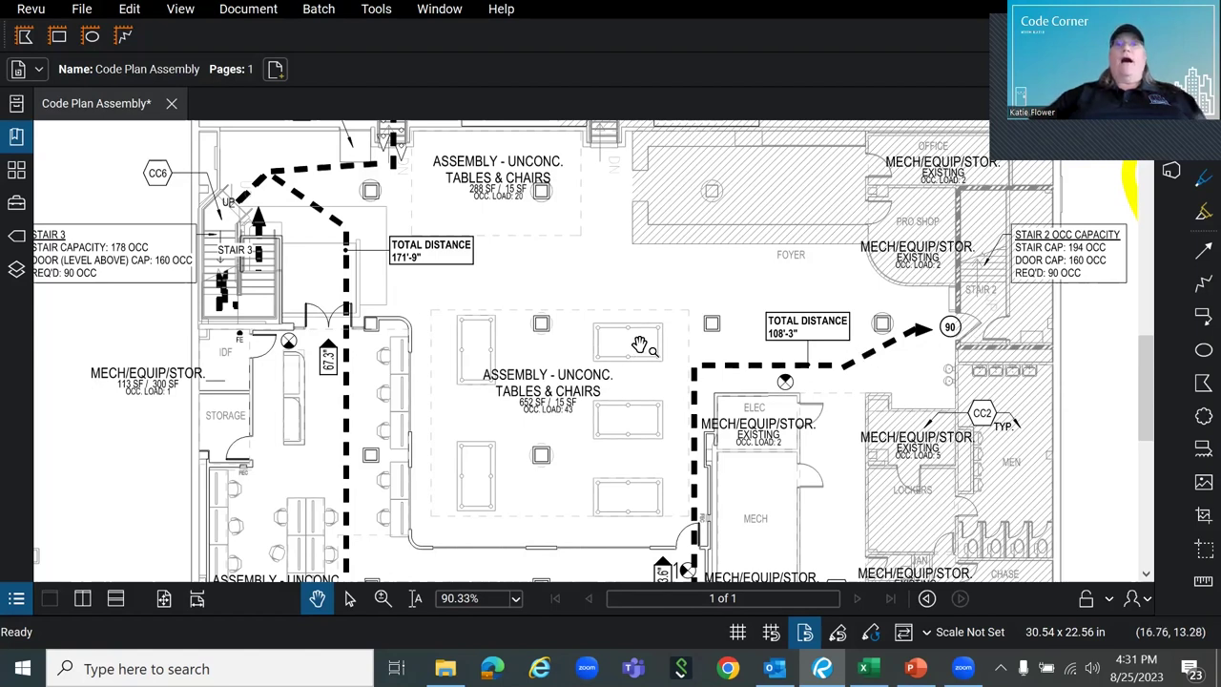
pyautogui.moveTo(577, 238); pyautogui.dragTo(613, 464)
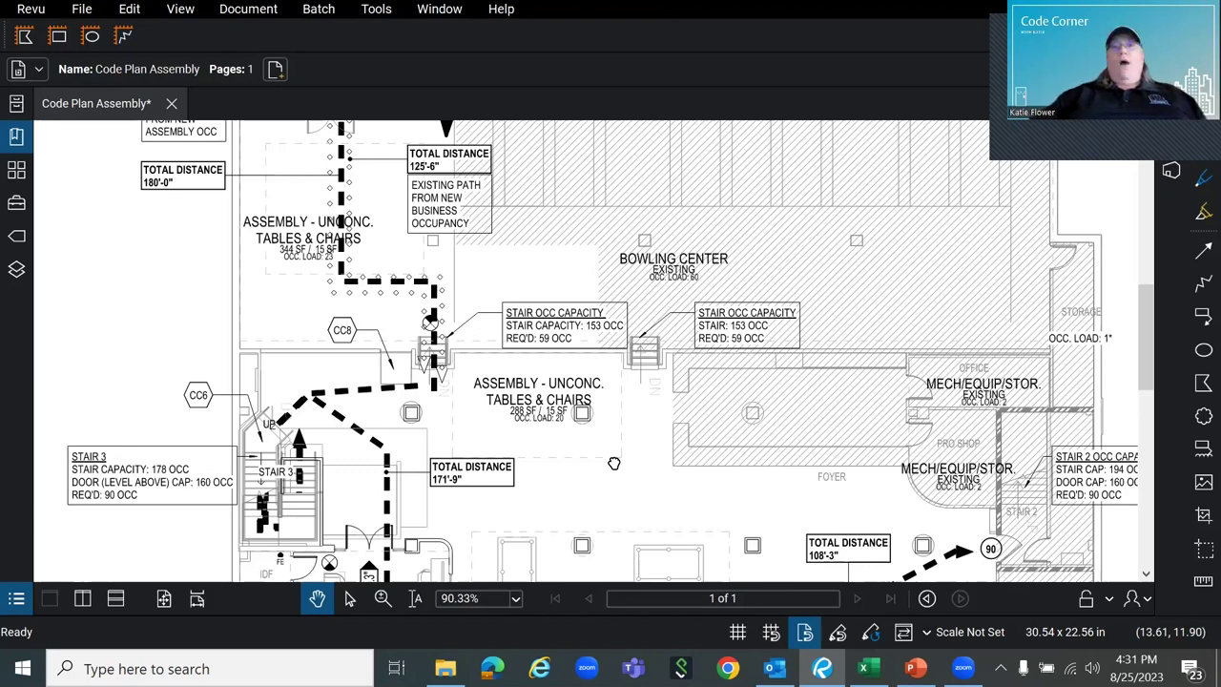
pyautogui.scroll(-3, 613, 463)
pyautogui.hscroll(-2, 632, 423)
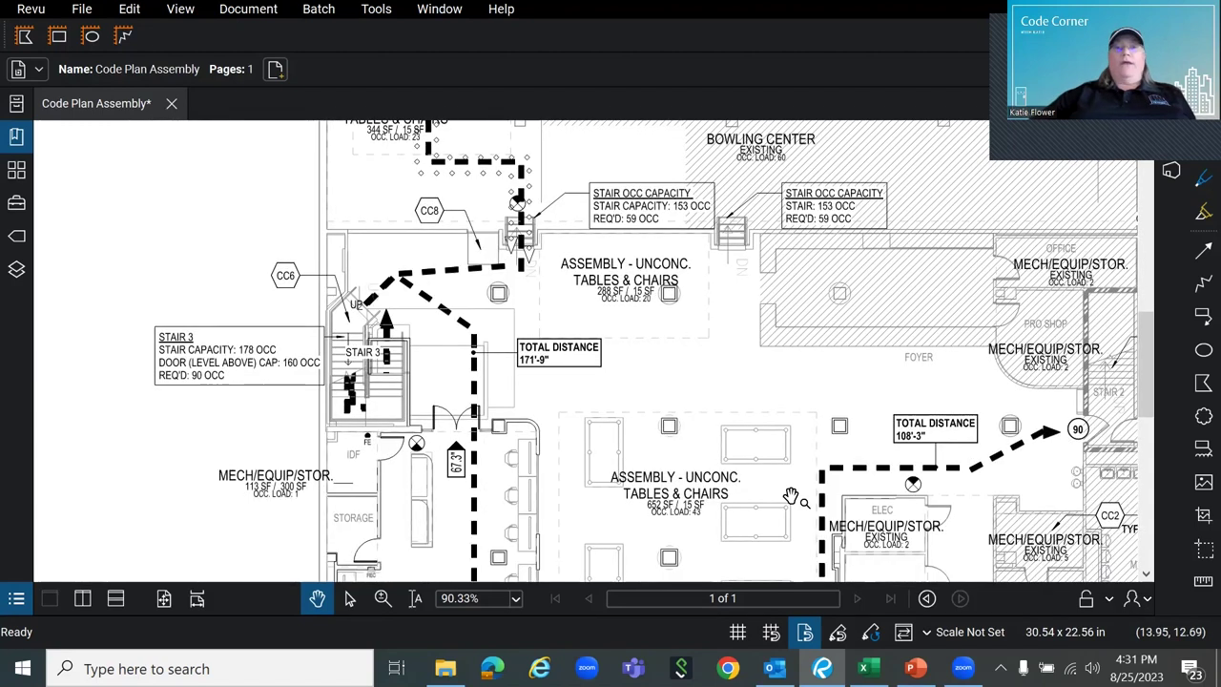
# Return to the pool-table room, check the exit arrangement notes, and move down to the Business rooms
pyautogui.moveTo(765, 513); pyautogui.dragTo(643, 383)
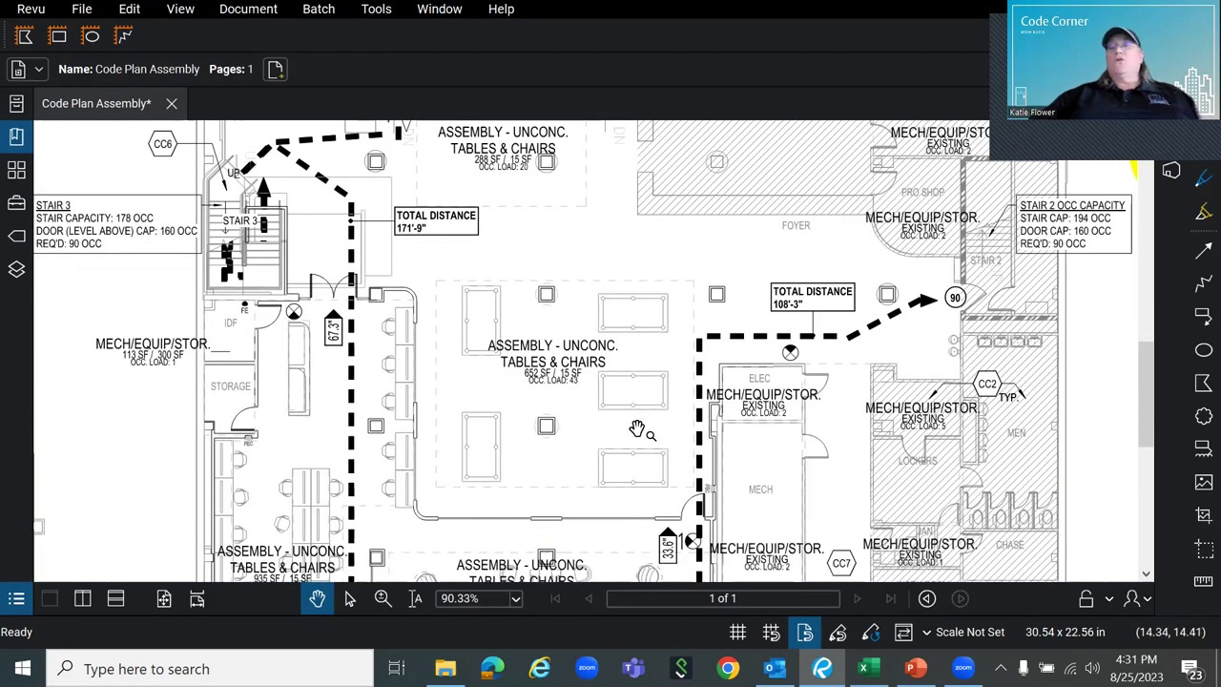
pyautogui.moveTo(633, 464); pyautogui.dragTo(510, 379)
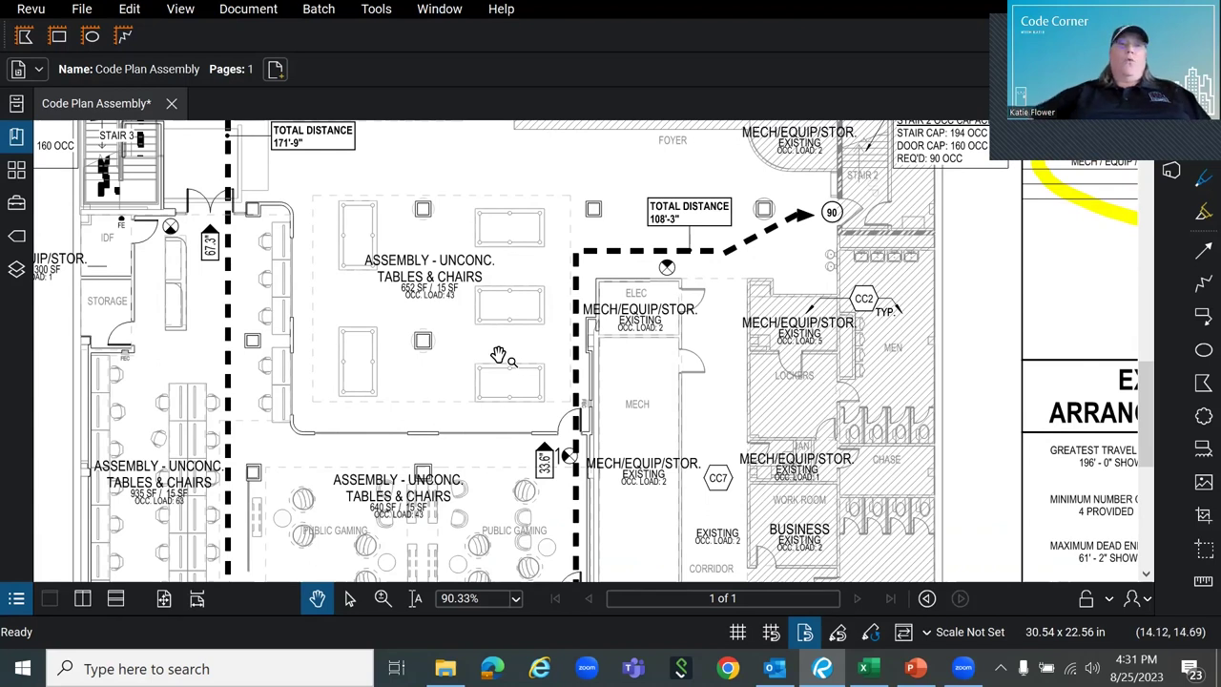
pyautogui.moveTo(417, 509)
pyautogui.mouseDown()
pyautogui.moveTo(495, 391)
pyautogui.moveTo(506, 351)
pyautogui.mouseUp()
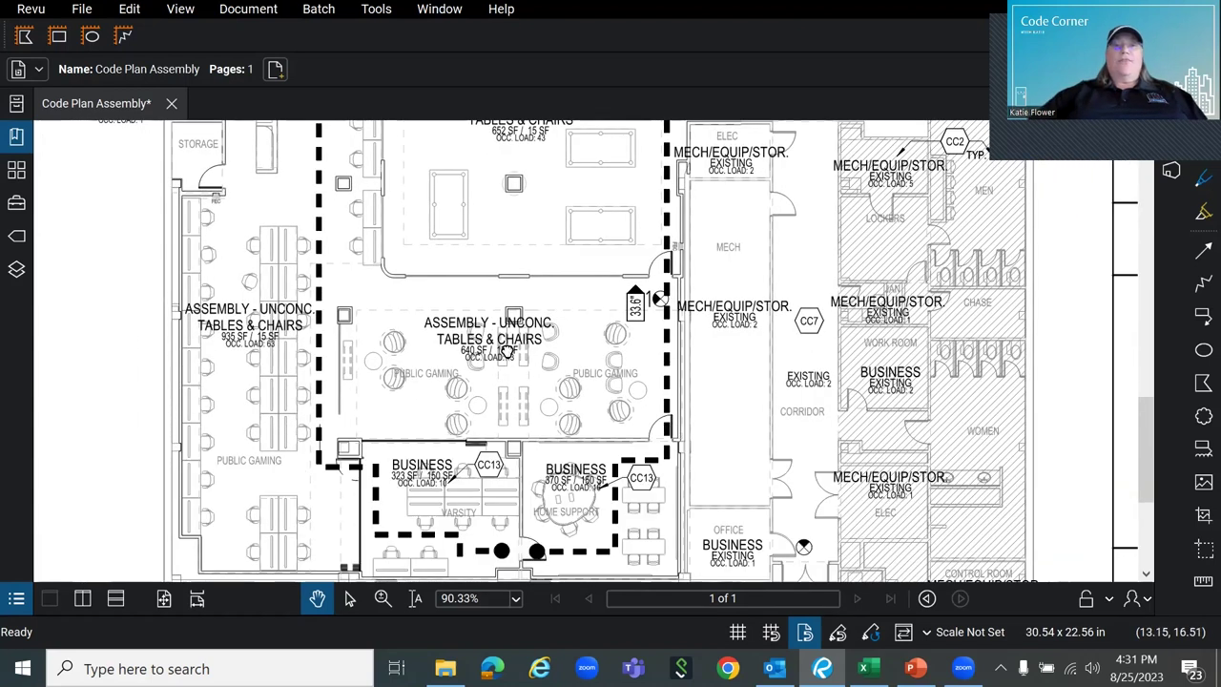
pyautogui.scroll(1, 506, 441)
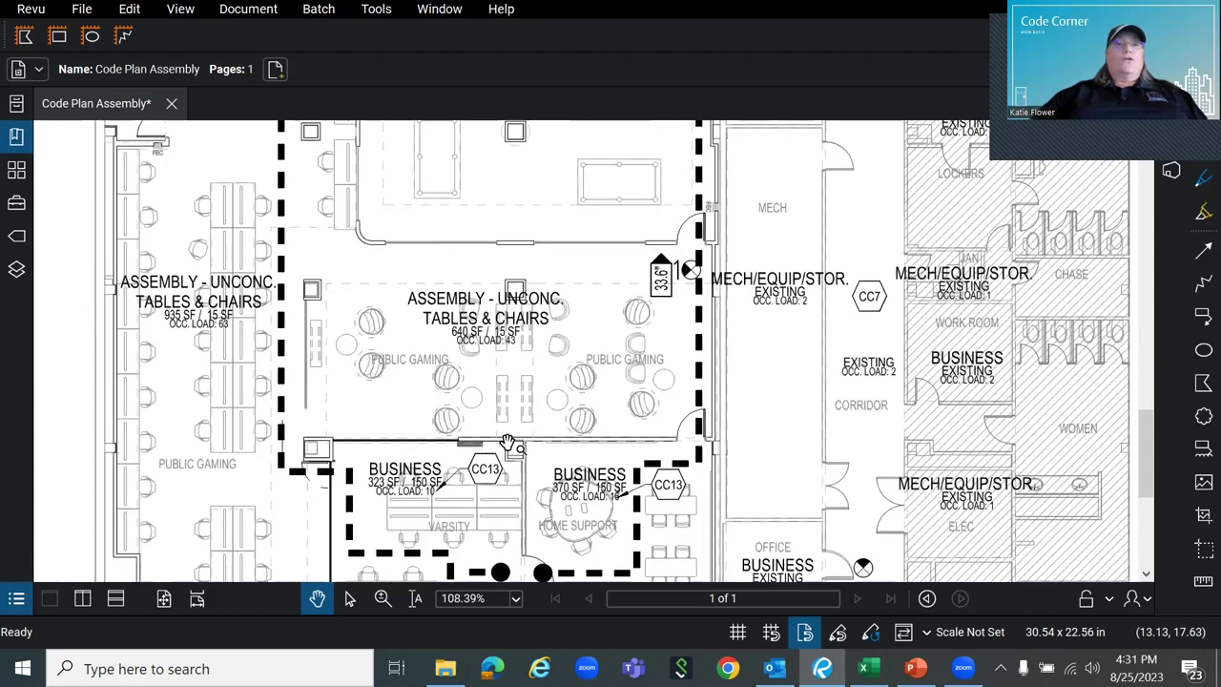
# Follow the egress path past the 935 SF assembly room and center the lower Assembly and Business rooms at 90.33%
pyautogui.moveTo(490, 380); pyautogui.dragTo(569, 238)
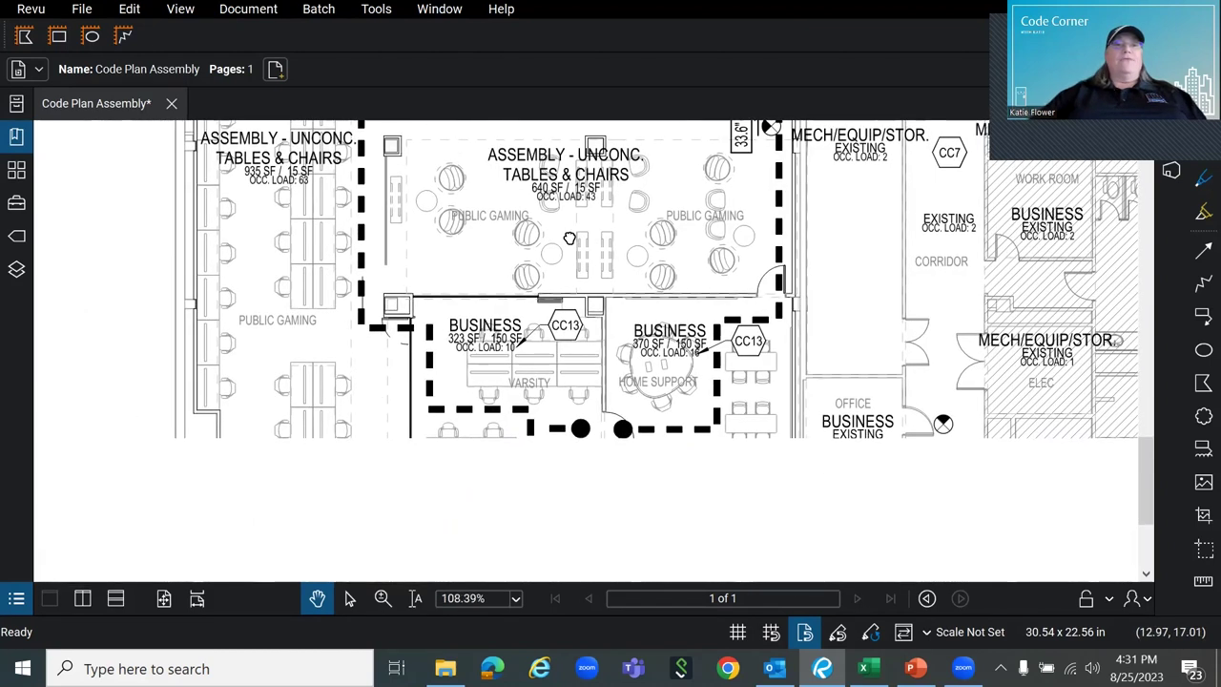
pyautogui.moveTo(241, 250); pyautogui.dragTo(430, 400)
pyautogui.scroll(2, 431, 400)
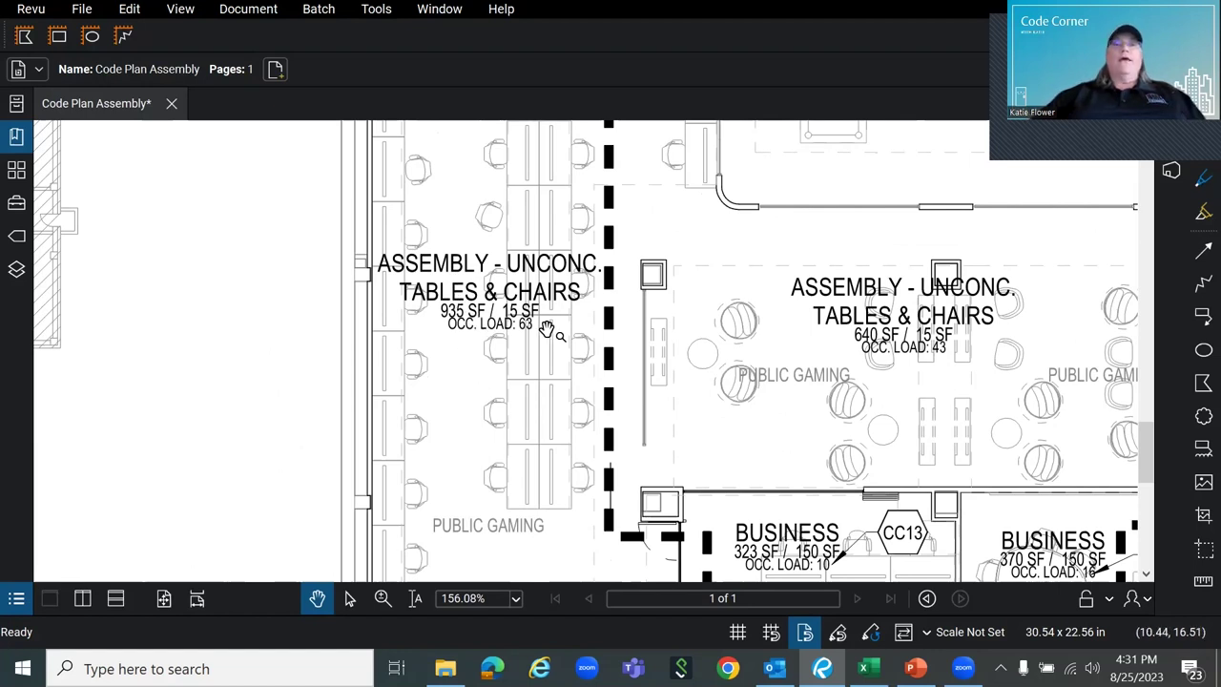
pyautogui.moveTo(548, 417); pyautogui.dragTo(441, 329)
pyautogui.scroll(-3, 412, 315)
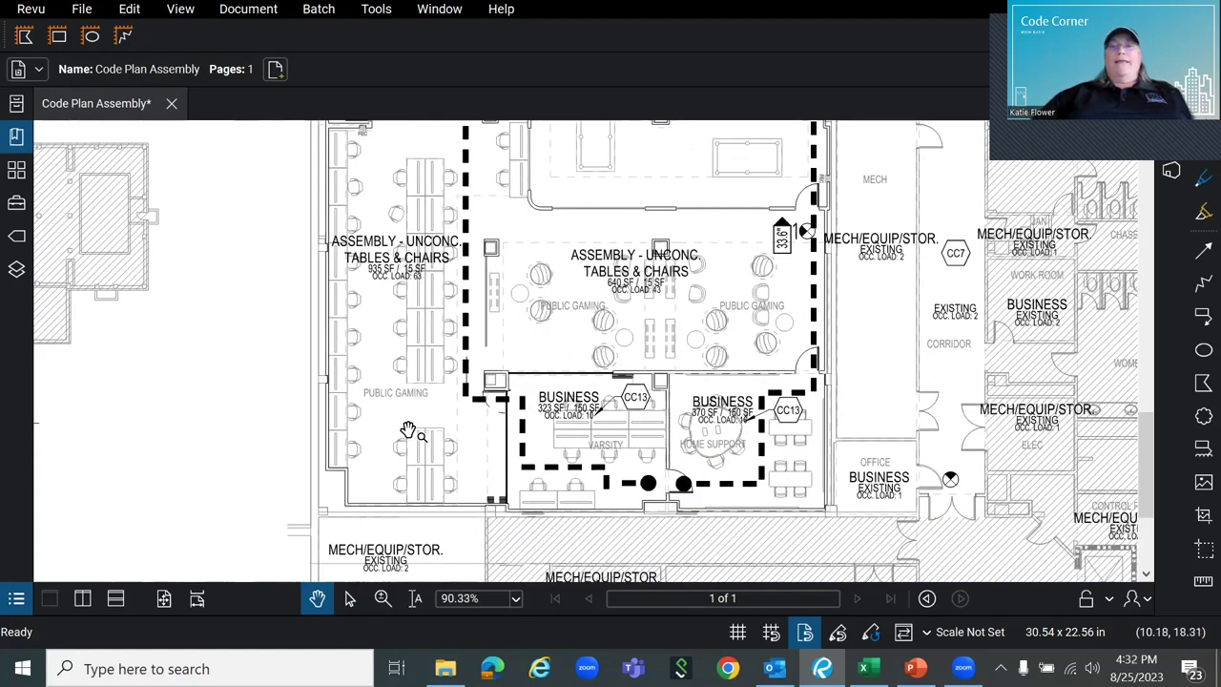
pyautogui.moveTo(391, 324)
pyautogui.mouseDown()
pyautogui.moveTo(417, 366)
pyautogui.moveTo(175, 260)
pyautogui.mouseUp()
# Pan over the exit number markups, yellow-circled occupant load table and clouded code notes, then back to the Bowling floor plan
pyautogui.moveTo(924, 486); pyautogui.dragTo(401, 434)
pyautogui.moveTo(1027, 314)
pyautogui.mouseDown()
pyautogui.moveTo(906, 338)
pyautogui.moveTo(636, 471)
pyautogui.moveTo(668, 556)
pyautogui.mouseUp()
pyautogui.moveTo(731, 319); pyautogui.dragTo(884, 548)
pyautogui.moveTo(662, 232); pyautogui.dragTo(707, 520)
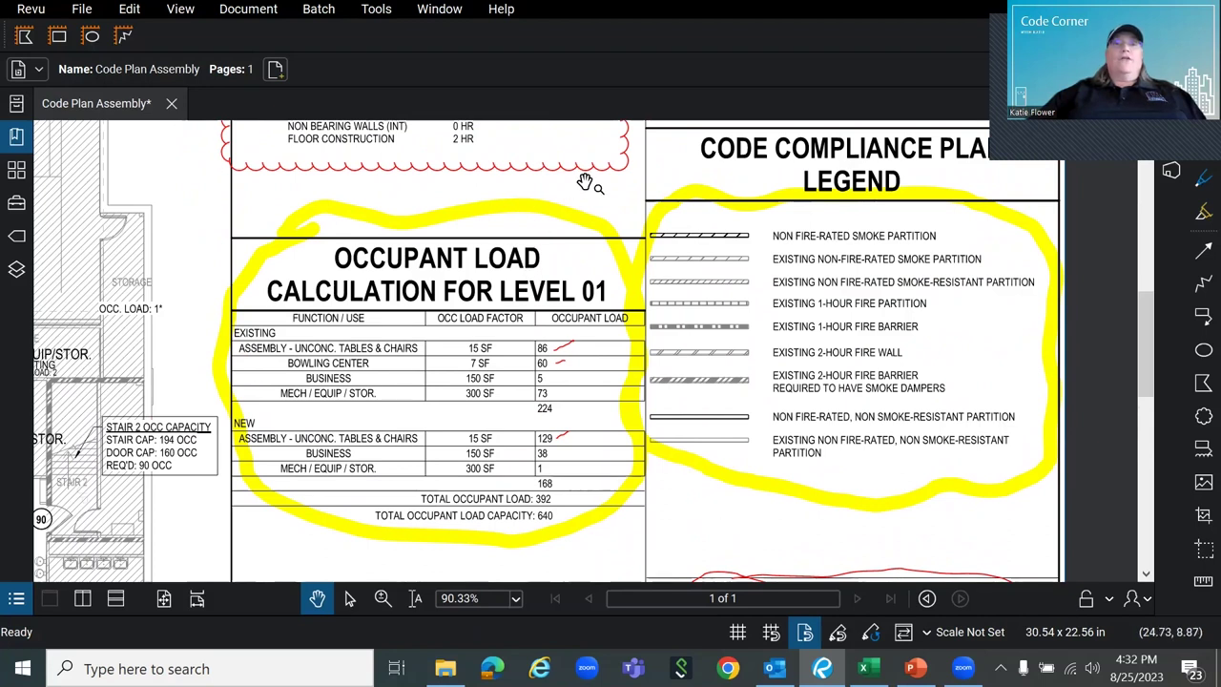
pyautogui.moveTo(668, 168)
pyautogui.mouseDown()
pyautogui.moveTo(629, 330)
pyautogui.moveTo(636, 486)
pyautogui.mouseUp()
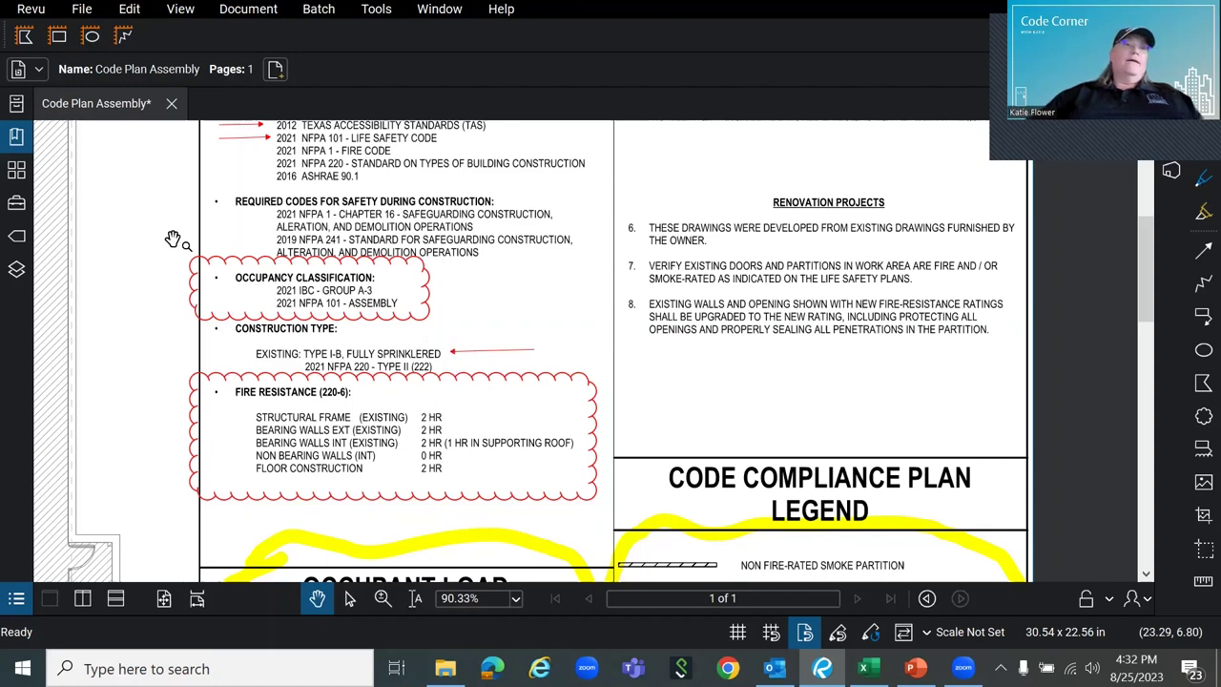
pyautogui.moveTo(117, 210); pyautogui.dragTo(792, 261)
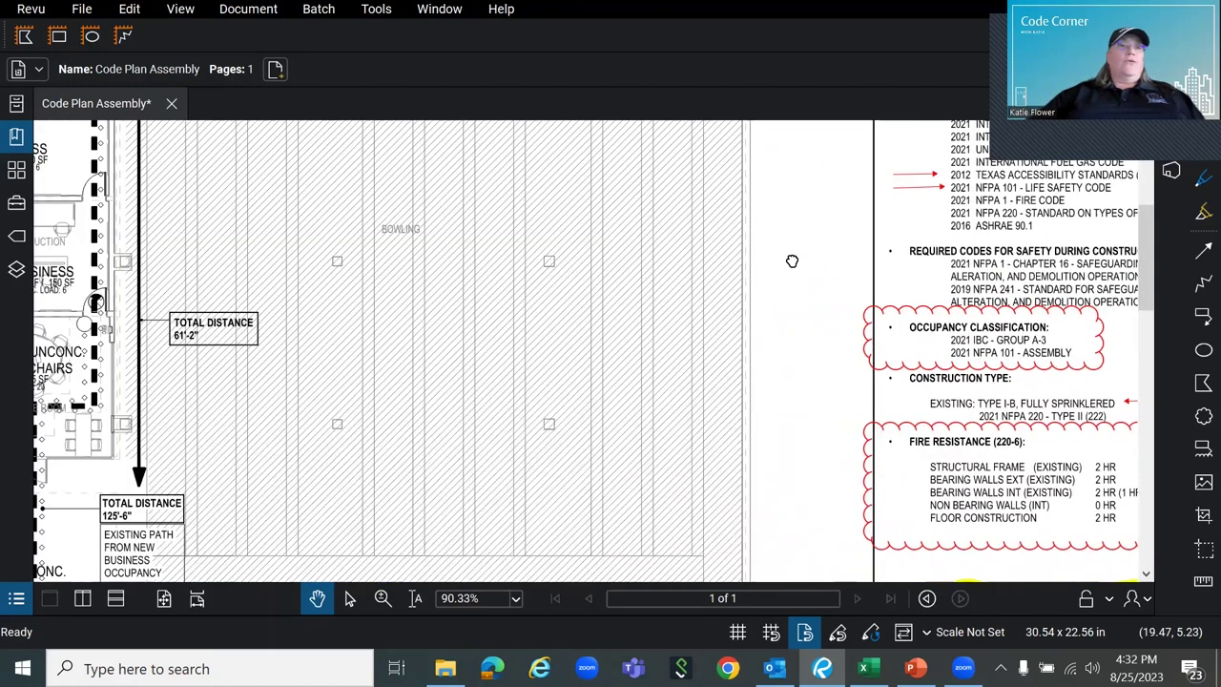
# Zoom to 130% on the party-room occupant load note by the Business, Casting and Assembly rooms
pyautogui.moveTo(292, 204); pyautogui.dragTo(765, 280)
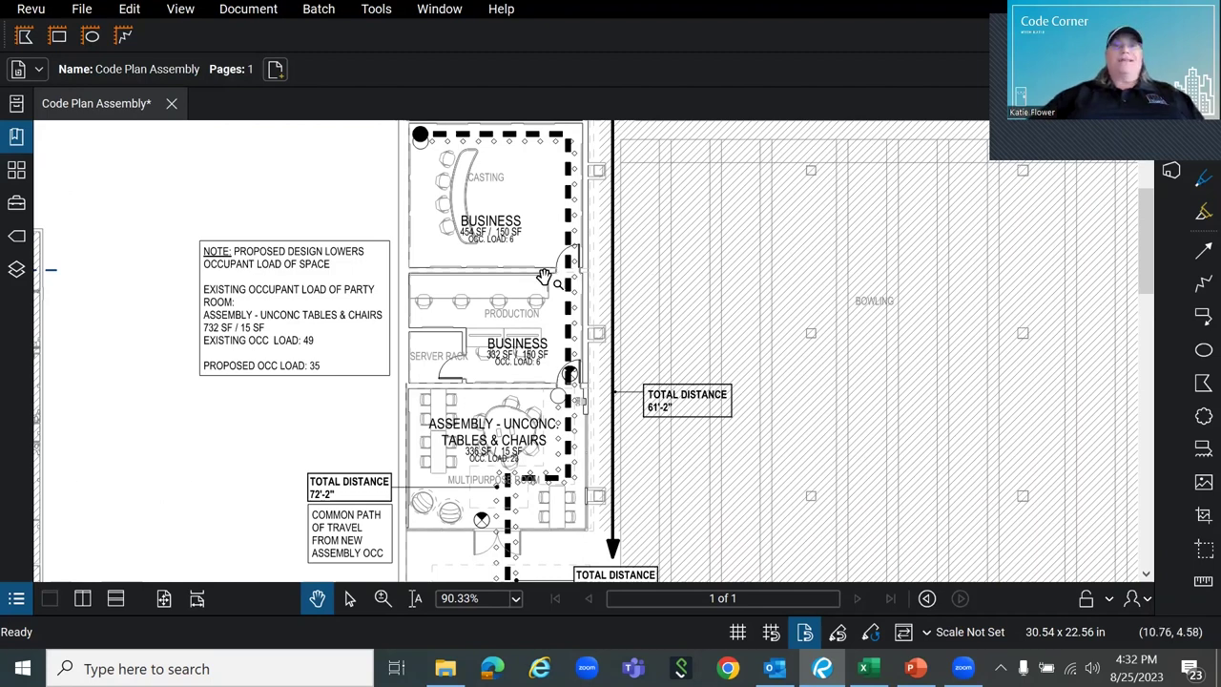
pyautogui.scroll(2, 545, 279)
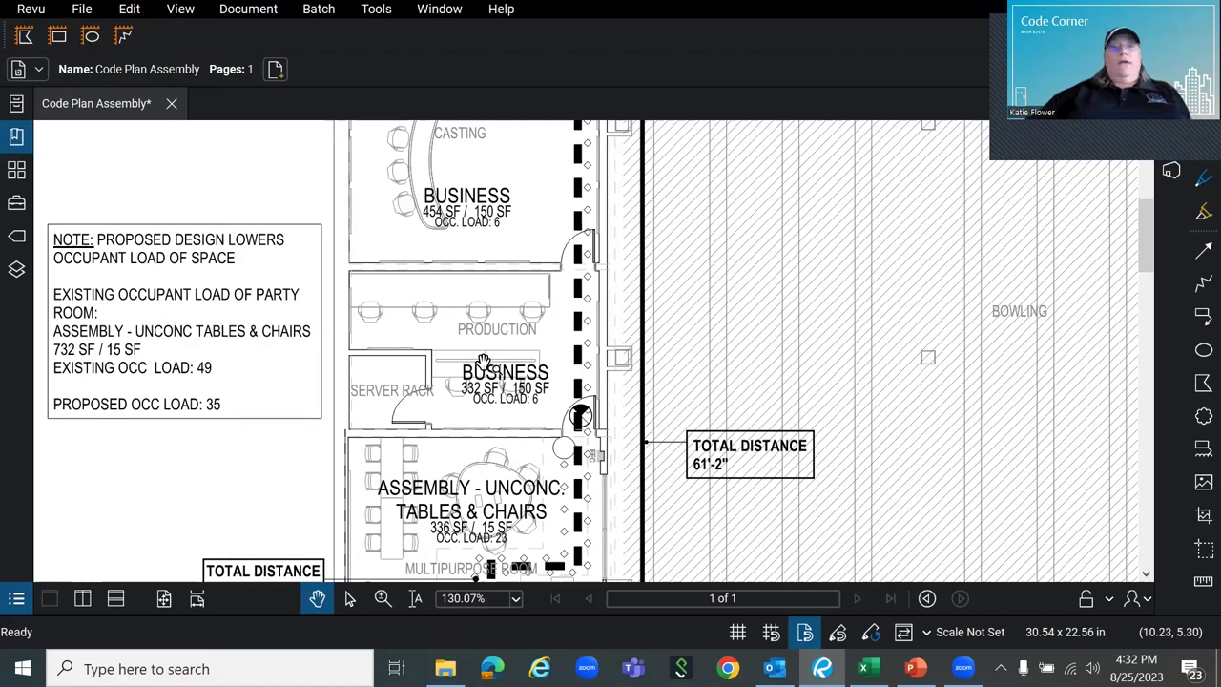
pyautogui.moveTo(960, 496); pyautogui.dragTo(911, 250)
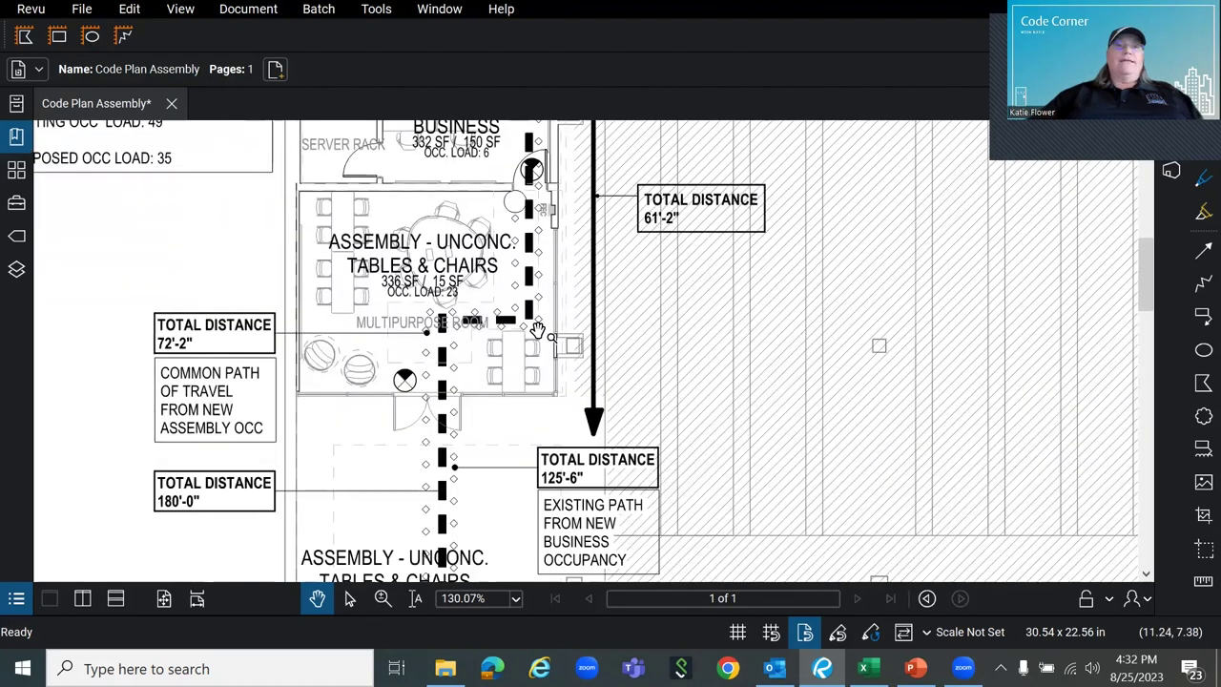
# Check the Bowling Center stair capacities, zoom out to 90.33%, and center on the pool-table assembly room
pyautogui.moveTo(864, 496); pyautogui.dragTo(754, 240)
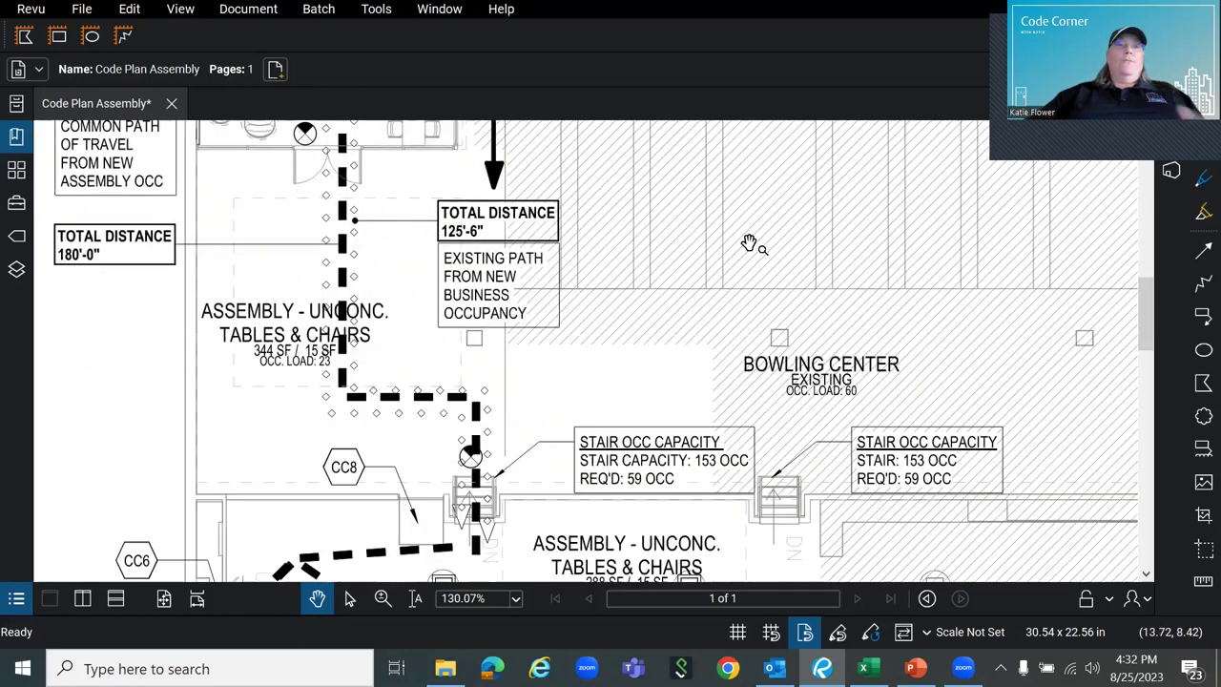
pyautogui.scroll(-2, 754, 245)
pyautogui.moveTo(729, 519)
pyautogui.mouseDown()
pyautogui.moveTo(677, 367)
pyautogui.moveTo(599, 264)
pyautogui.mouseUp()
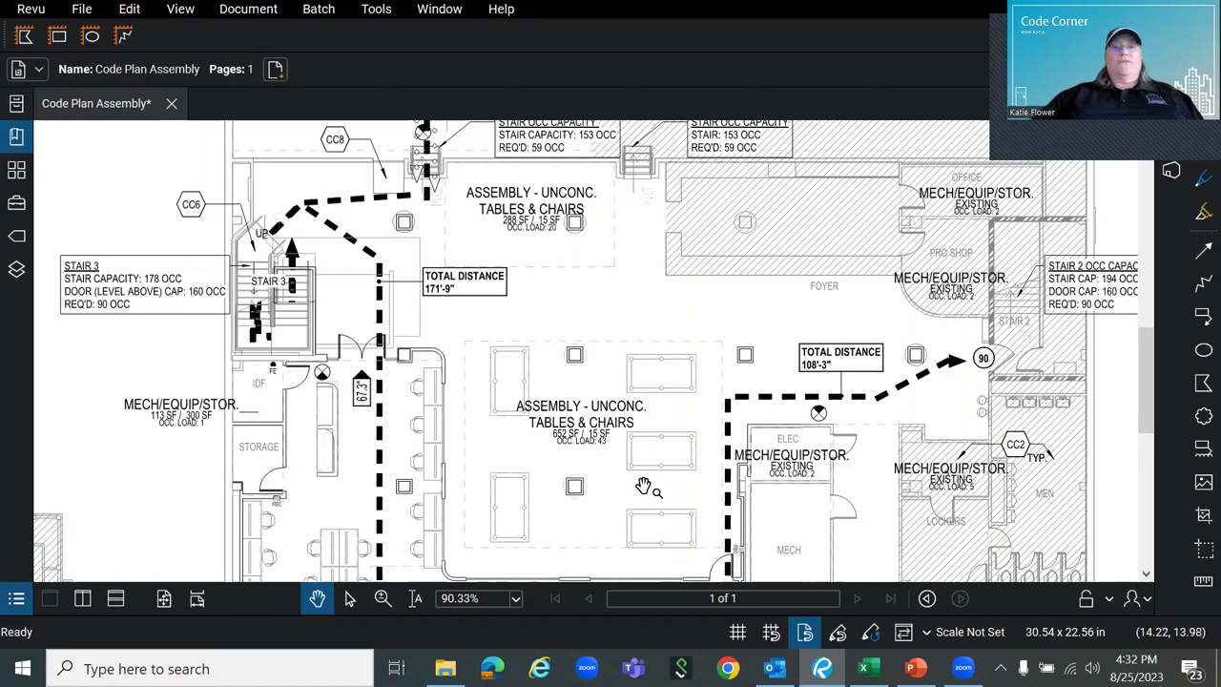
pyautogui.moveTo(649, 488)
pyautogui.mouseDown()
pyautogui.moveTo(622, 482)
pyautogui.moveTo(522, 309)
pyautogui.mouseUp()
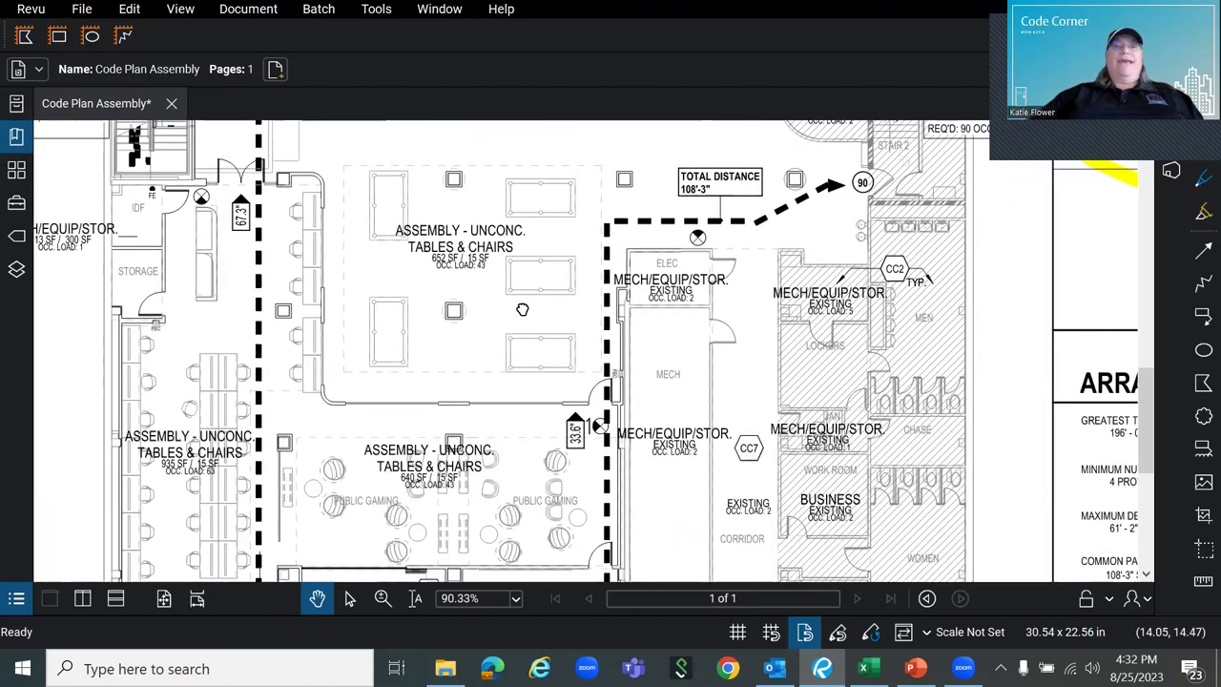